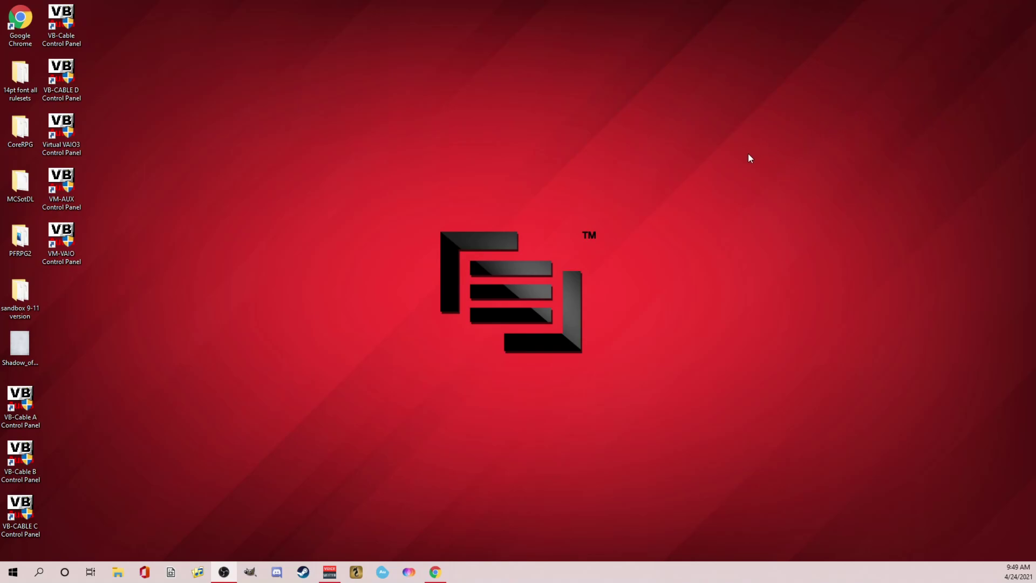
Step: Bring Chrome back, reload the discussion thread, then open and scroll the Equalizer APO summary page
click(435, 572)
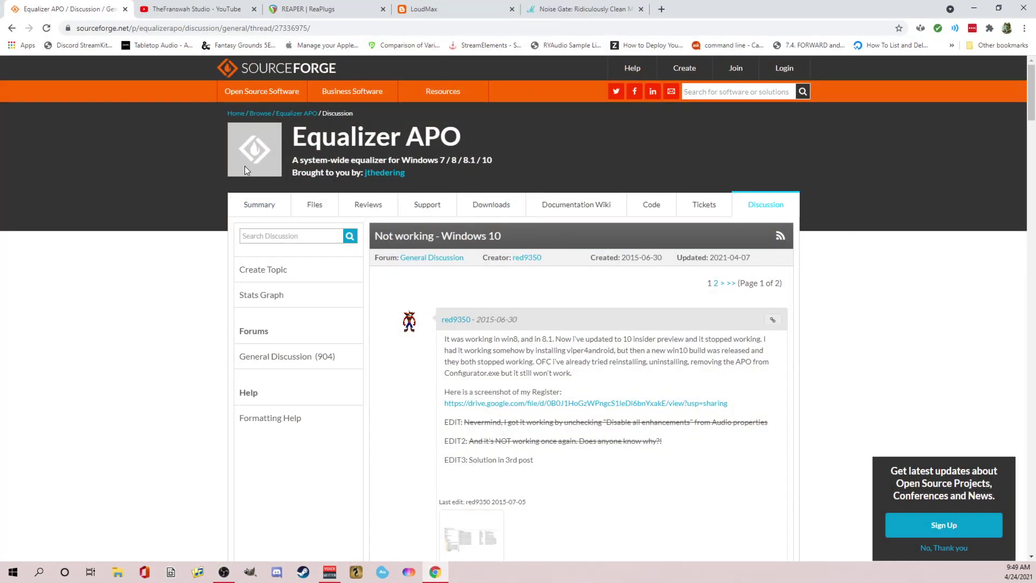
click(46, 28)
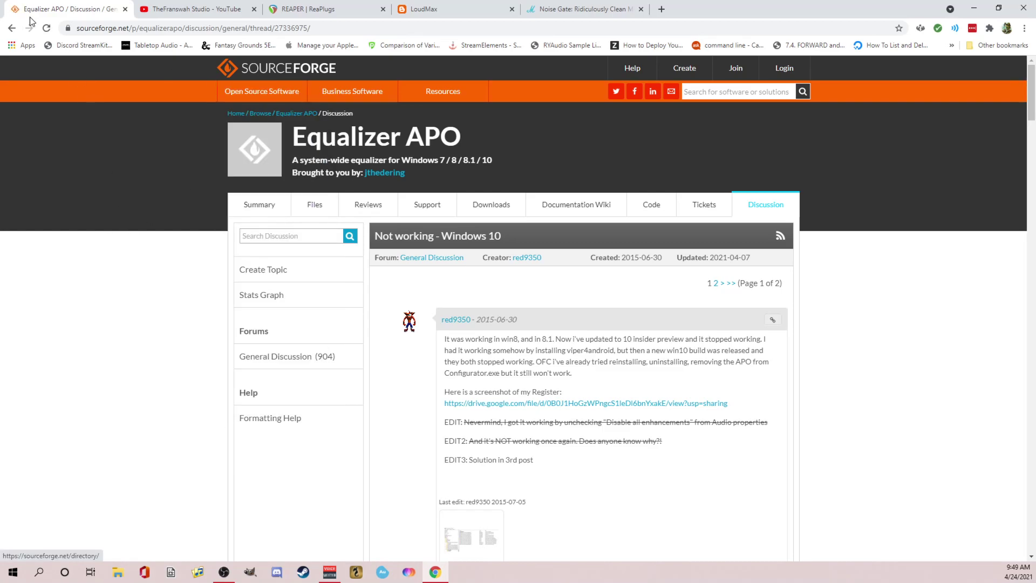
click(341, 138)
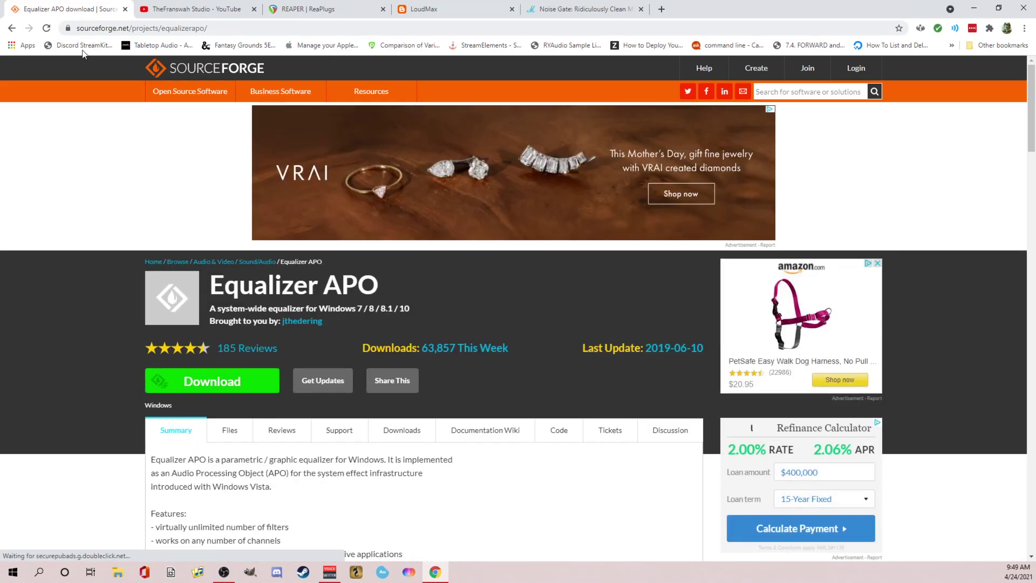
scroll(90, 189, down, 3)
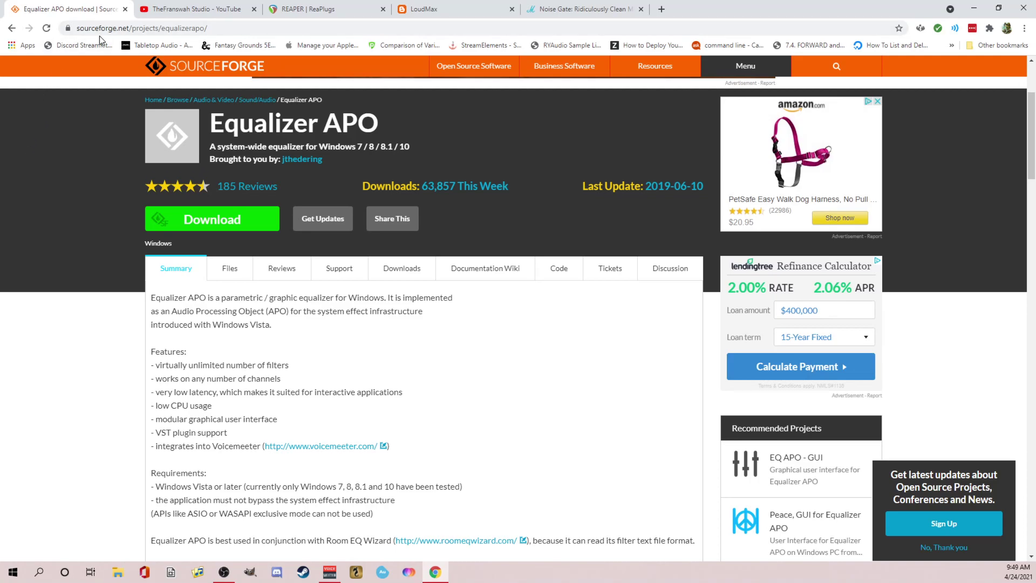
Step: Close the Equalizer APO and TheFranswah Studio YouTube tabs to reveal the ReaPlugs page
click(125, 10)
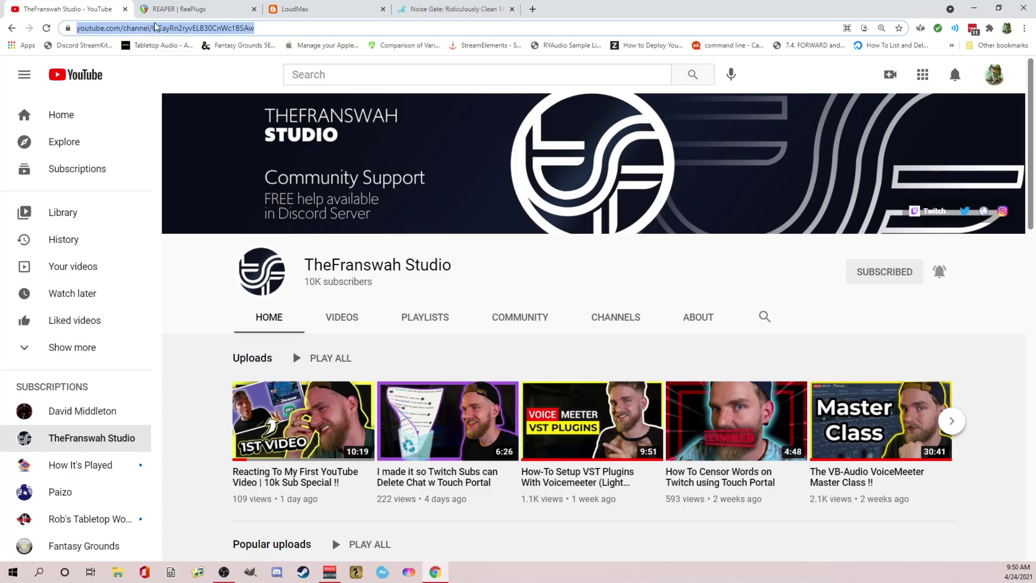
click(125, 8)
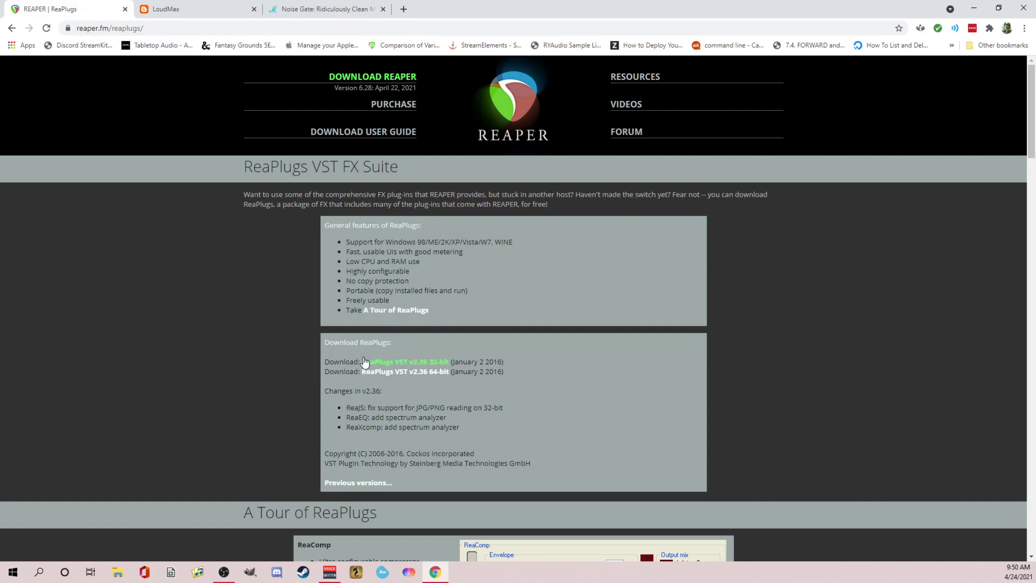
Step: Download the ReaPlugs VST v2.36 32-bit package from reaper.fm/reaplugs
click(420, 362)
Step: Minimize Chrome and launch the Configurator from the Equalizer APO 1.2.1 Start menu group
click(974, 8)
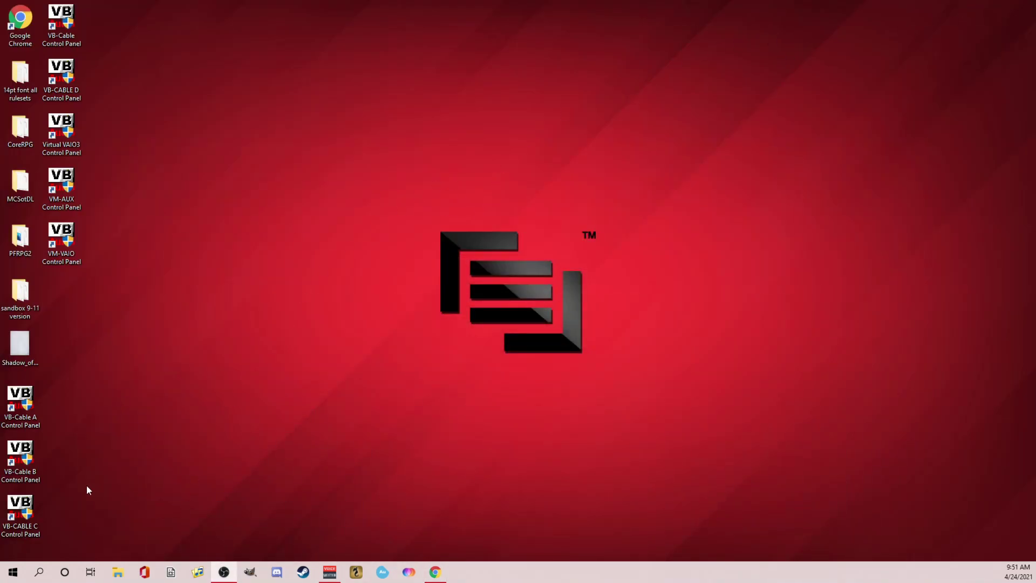
click(13, 572)
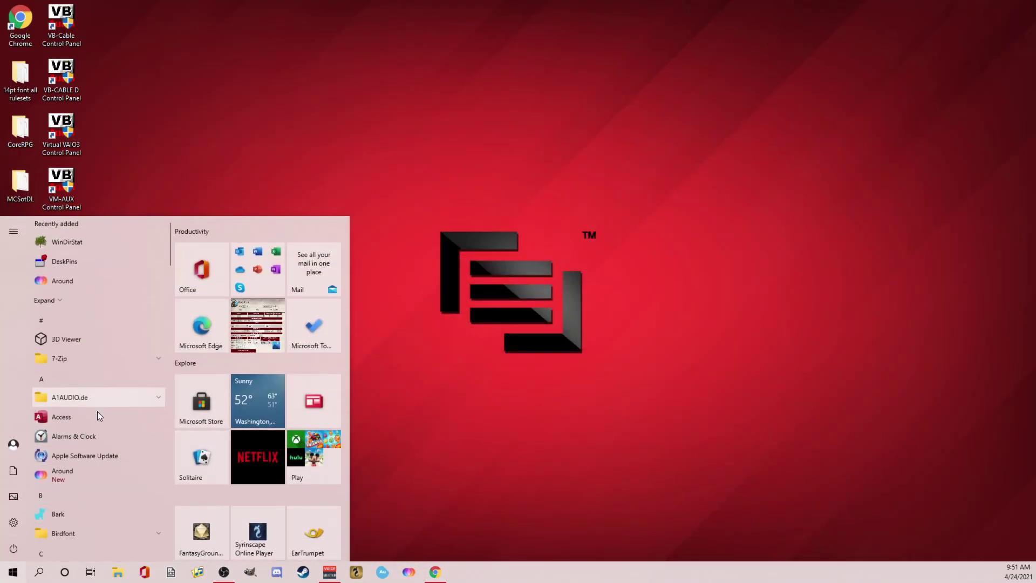
scroll(97, 412, down, 8)
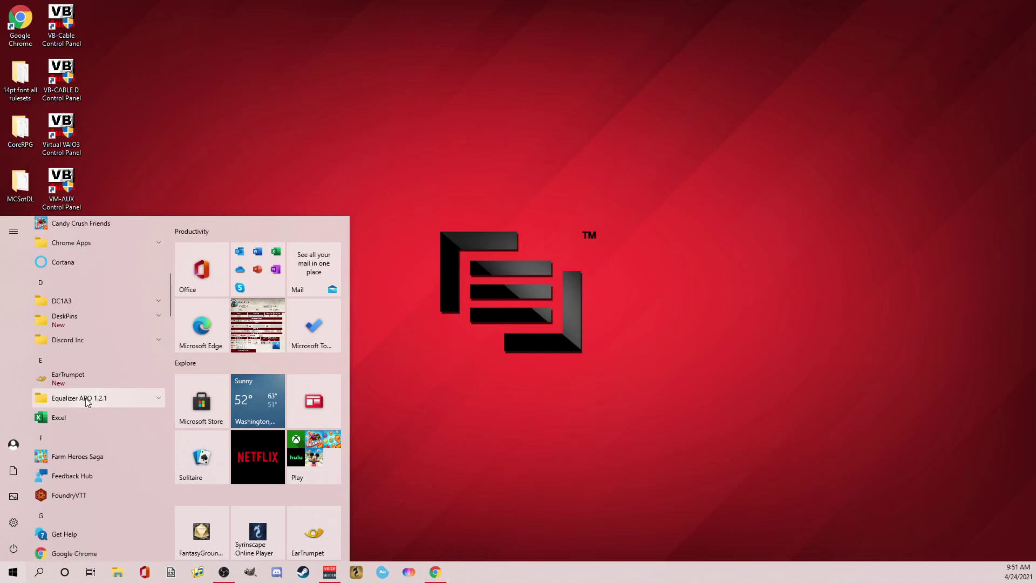
click(85, 397)
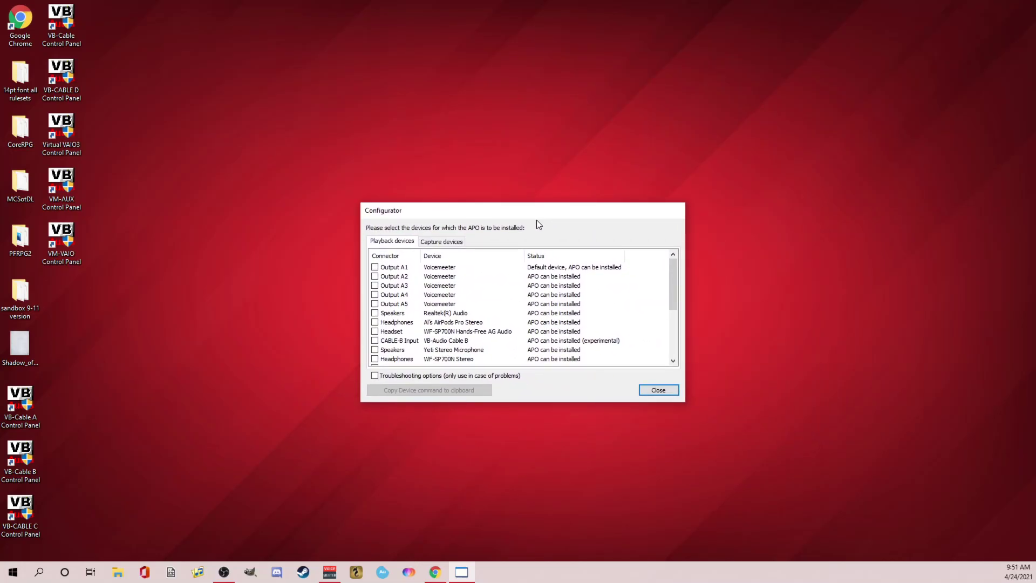
Step: Review the capture and playback device lists to confirm APO on the Yeti Stereo Microphone, then close
click(447, 244)
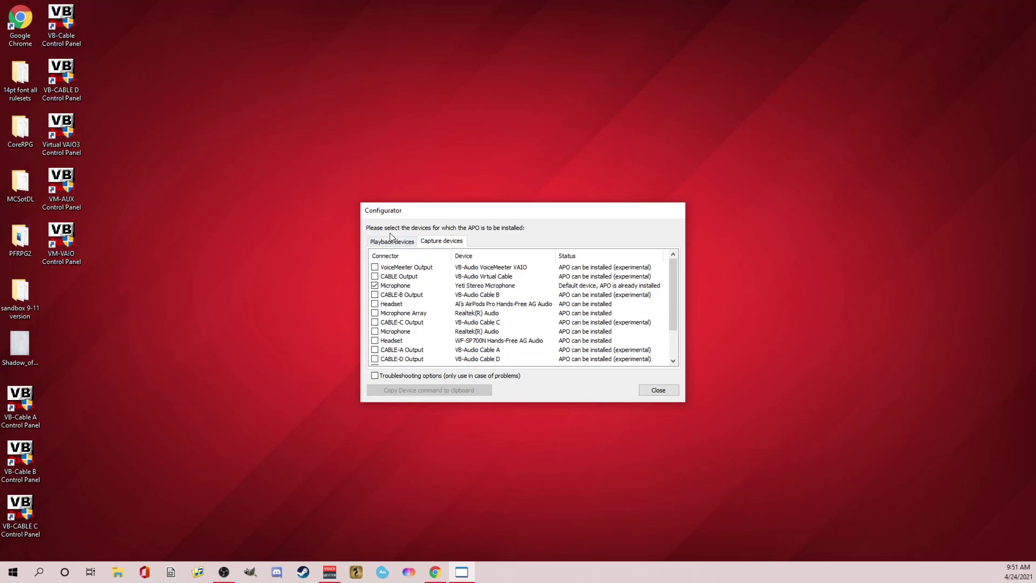
scroll(495, 338, down, 2)
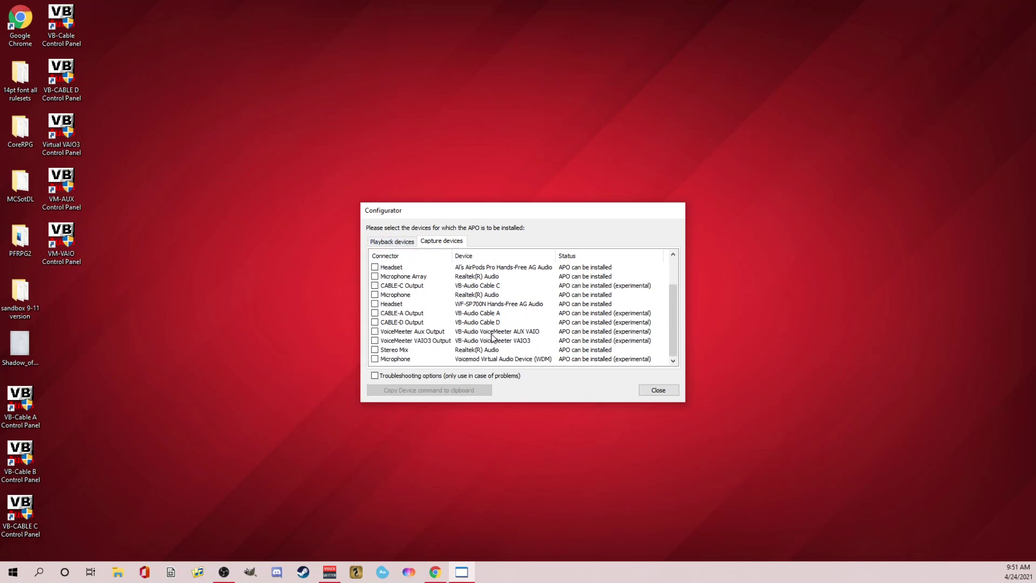
scroll(502, 324, up, 2)
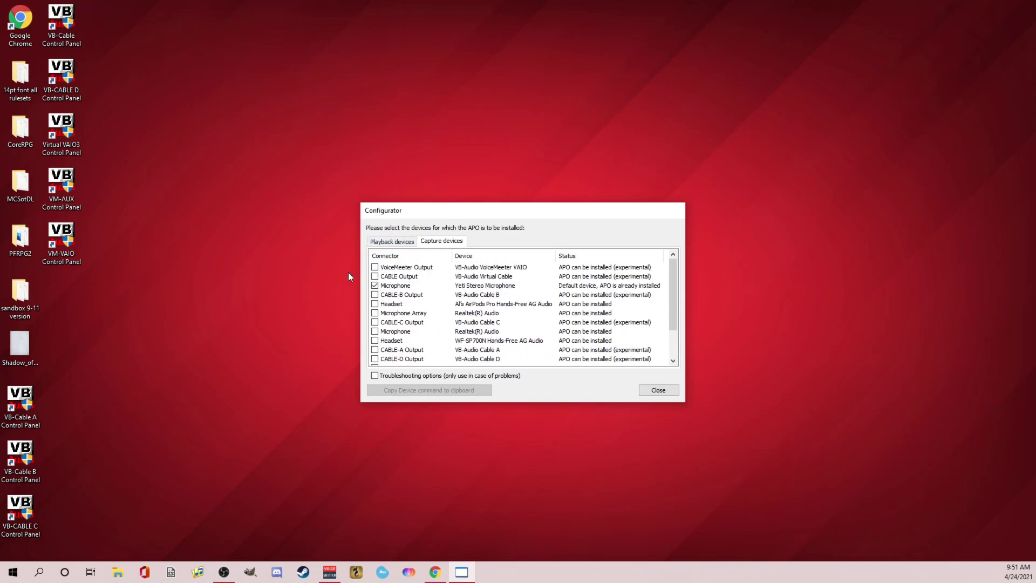
click(390, 243)
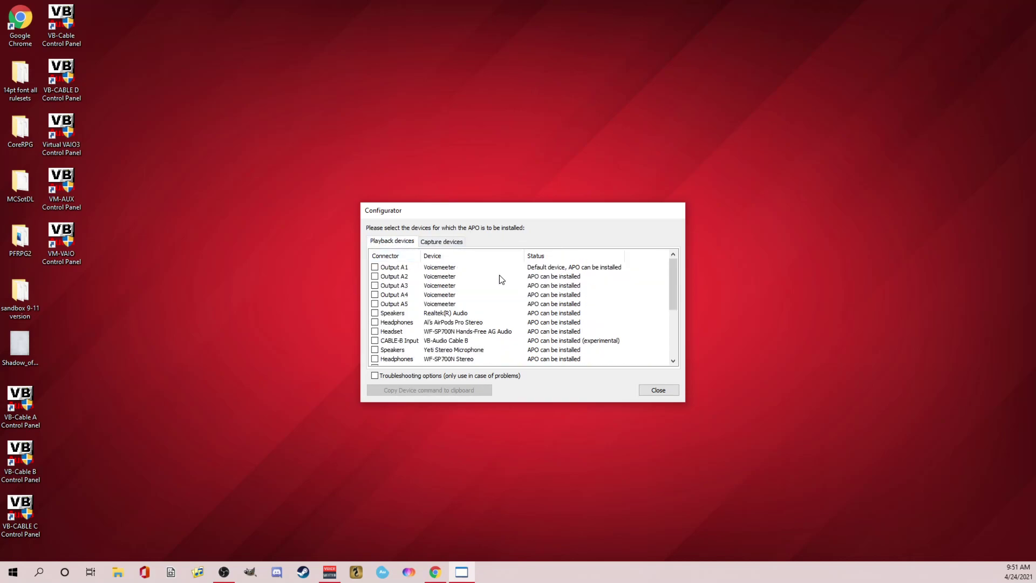
scroll(466, 305, down, 1)
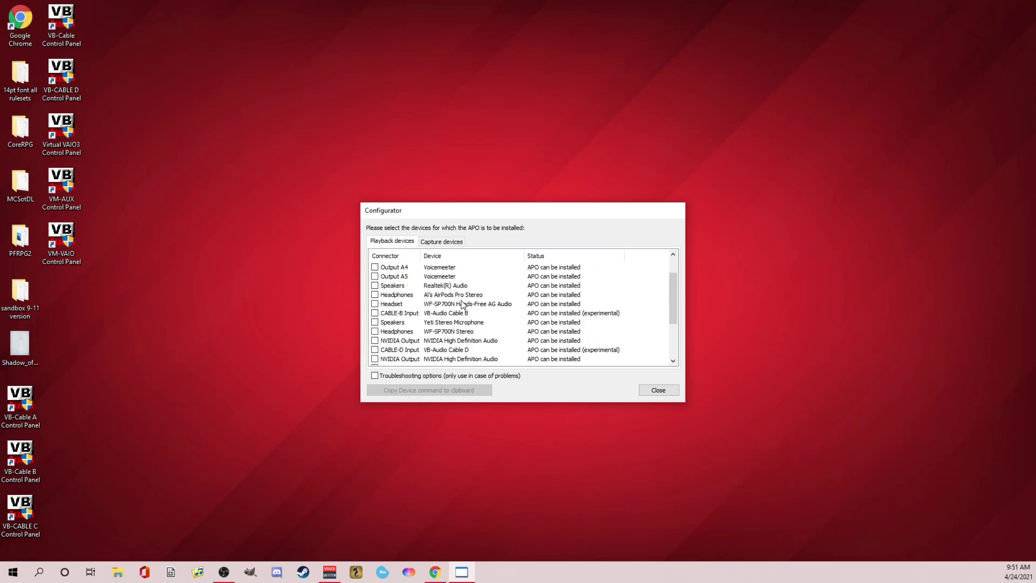
scroll(462, 305, up, 1)
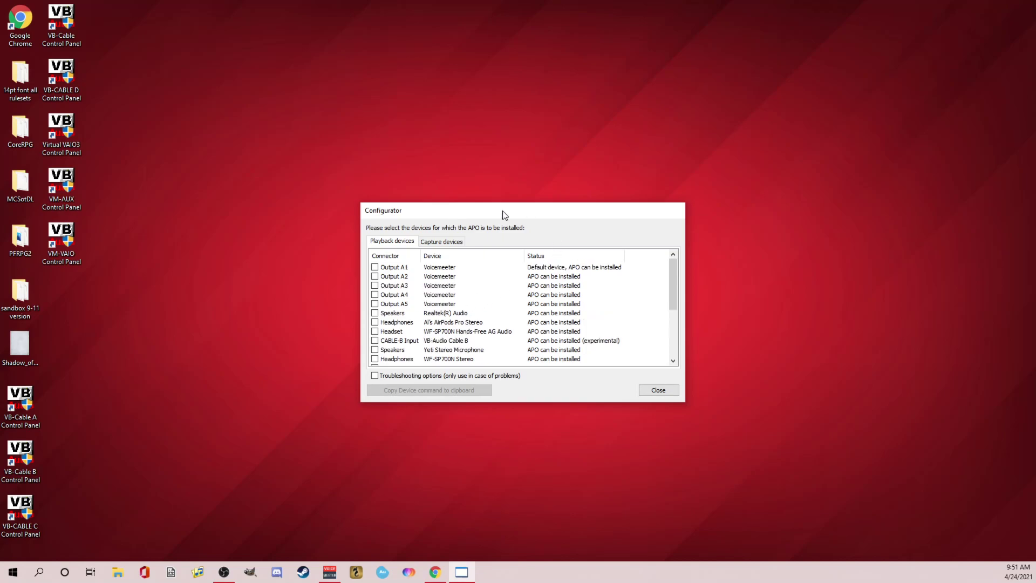
click(452, 242)
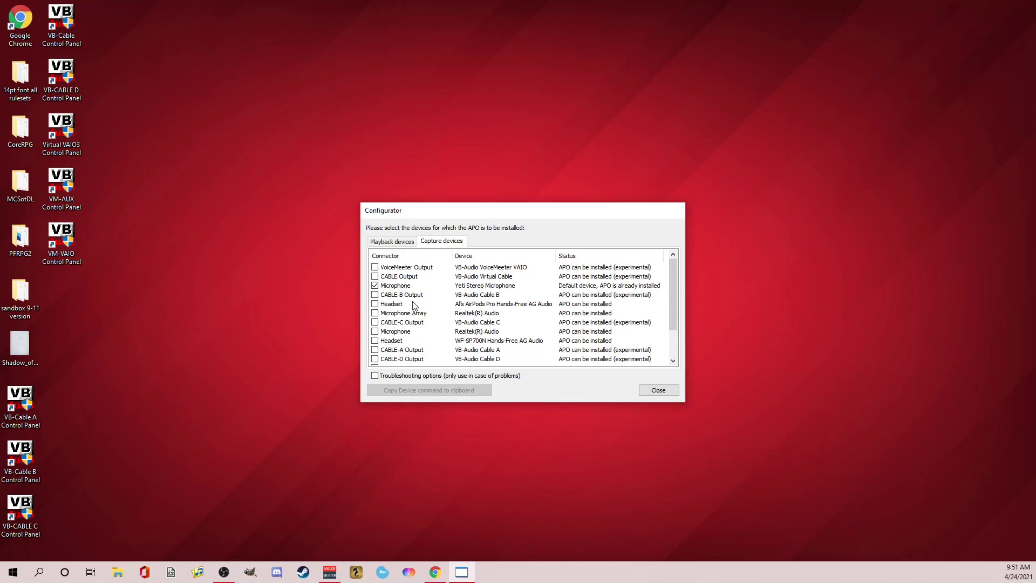
click(662, 391)
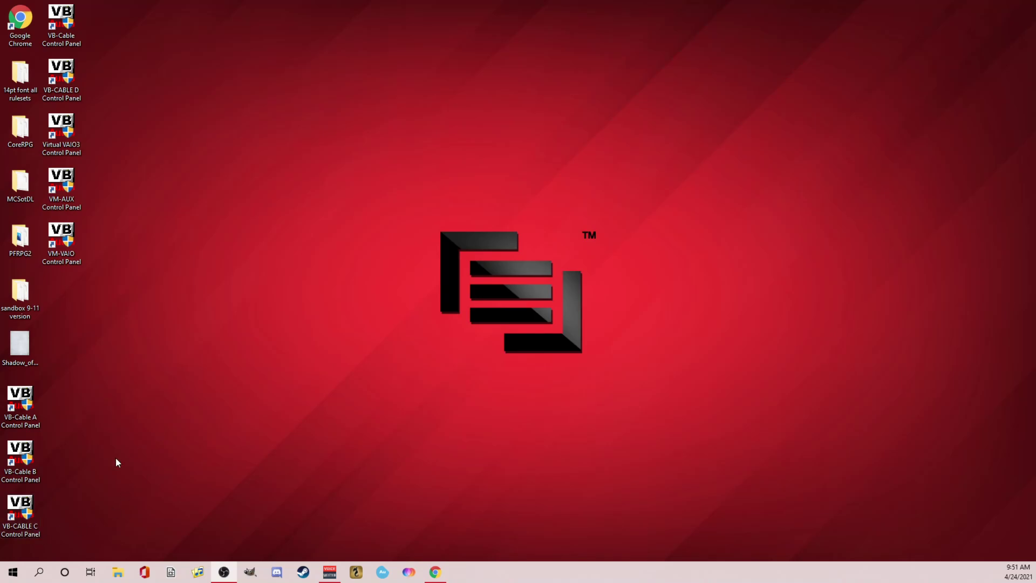
Step: Launch the Configuration Editor from the Equalizer APO 1.2.1 Start group and close the APO-not-installed warning
click(12, 572)
scroll(99, 396, down, 3)
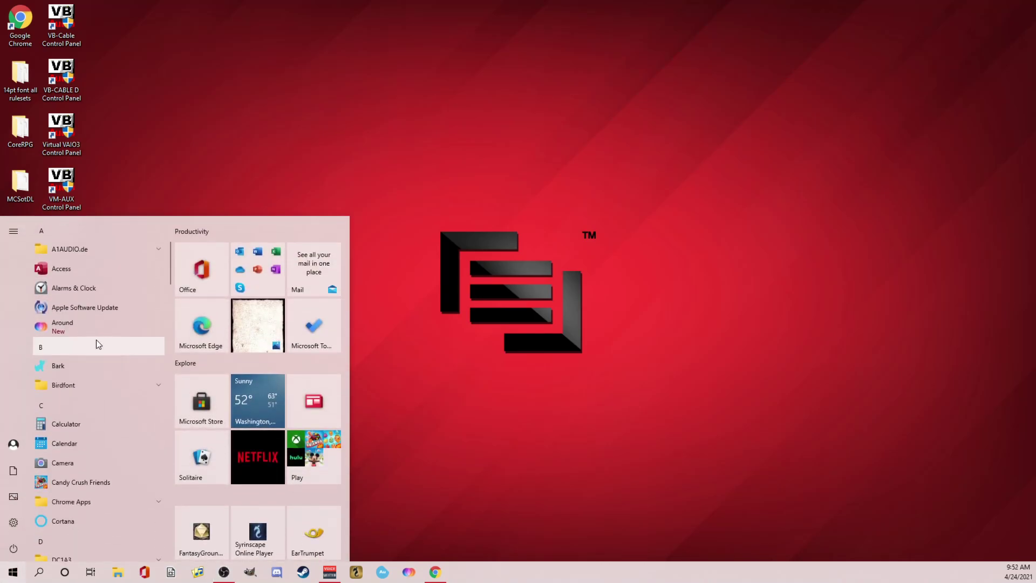
scroll(97, 344, down, 5)
click(95, 352)
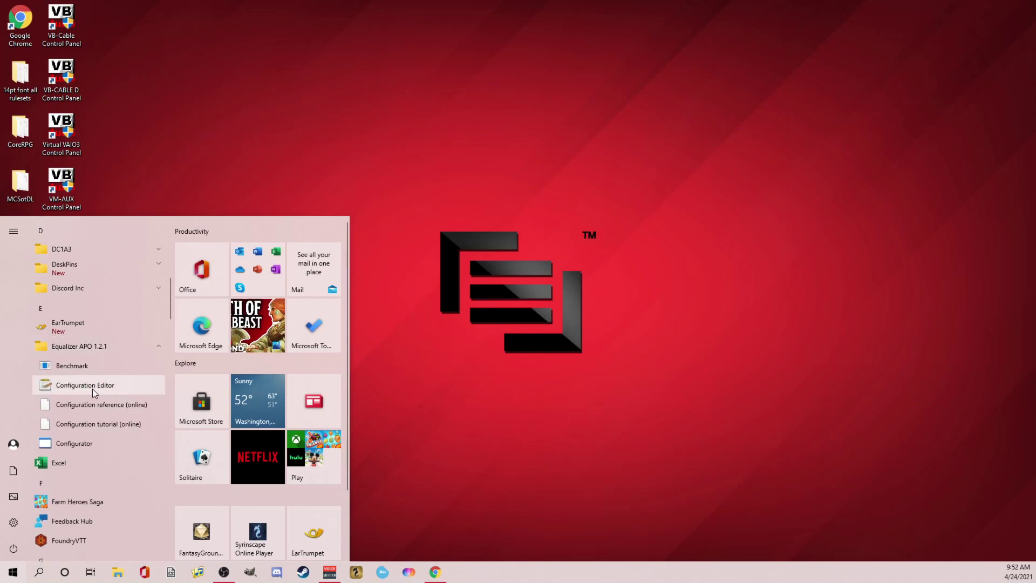
click(92, 389)
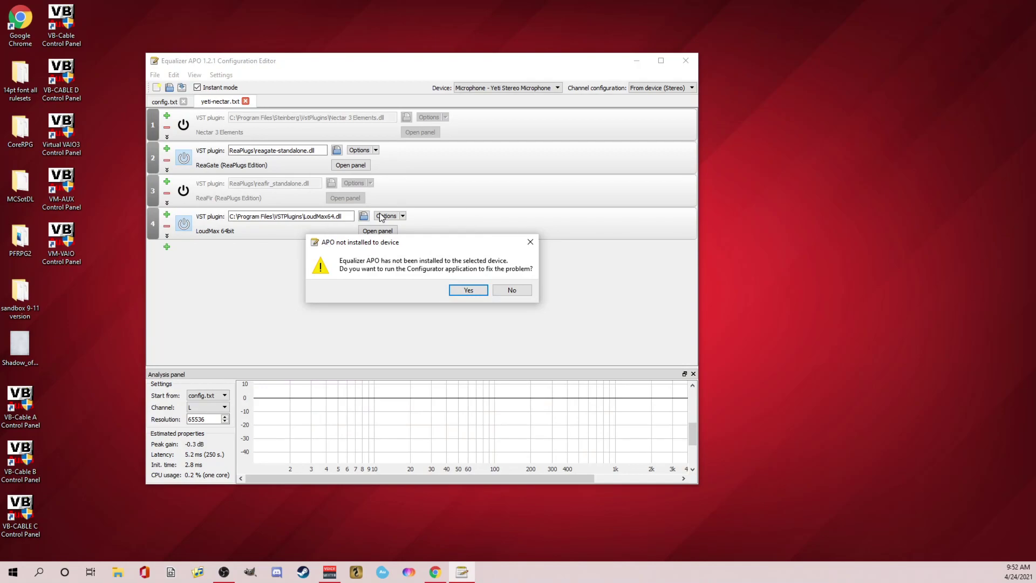
drag(418, 241, 416, 267)
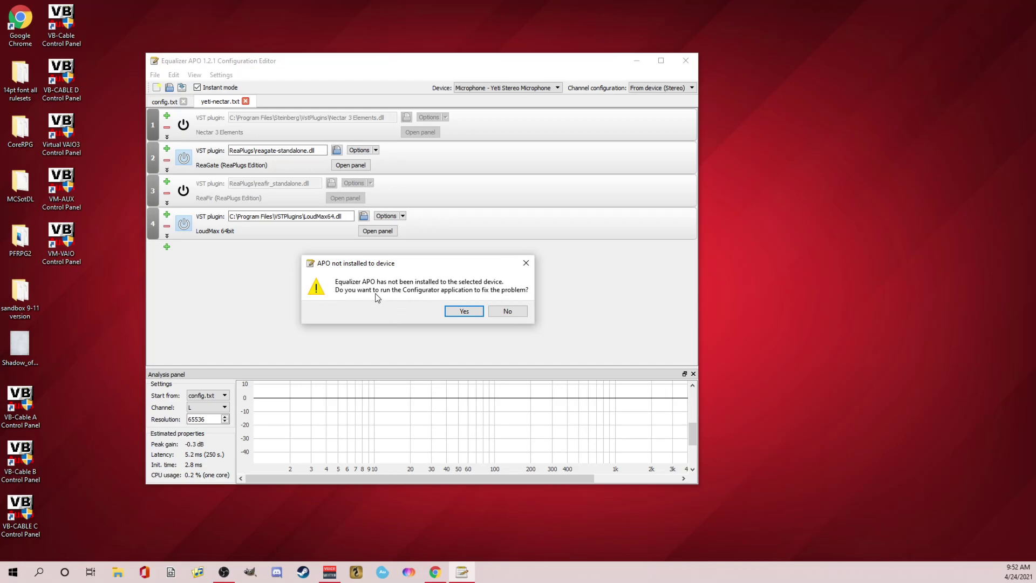
click(525, 264)
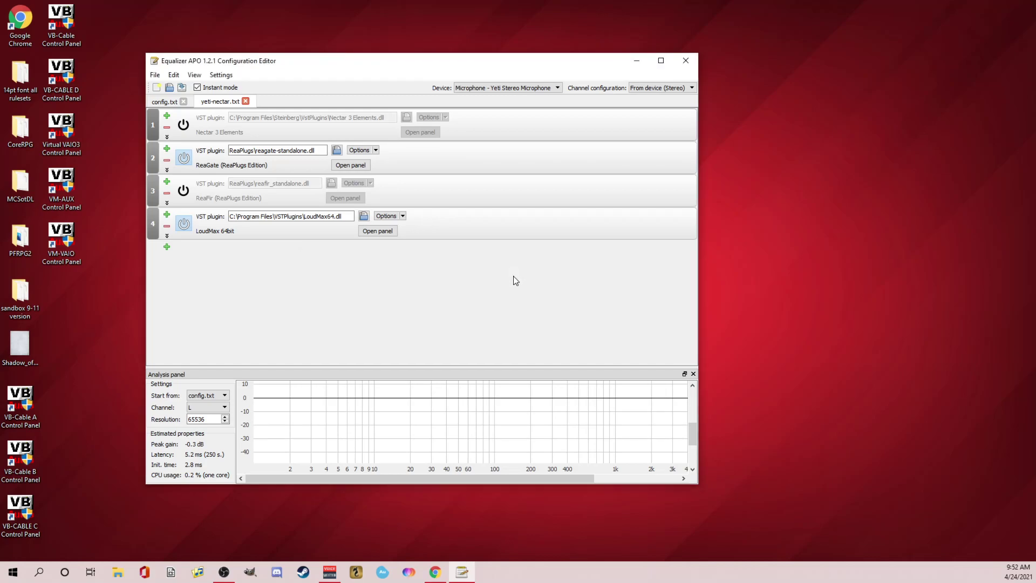
click(161, 103)
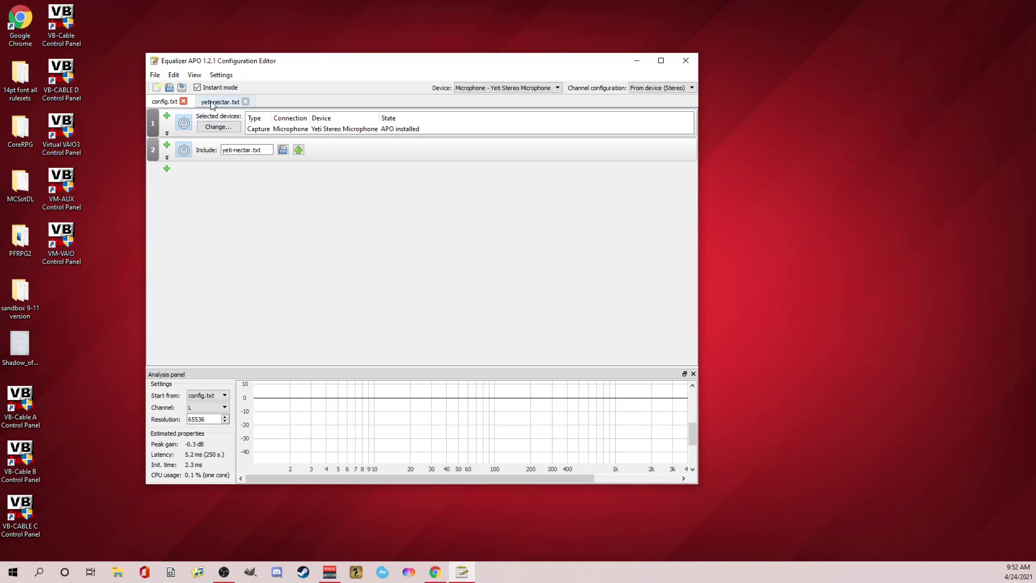
click(167, 169)
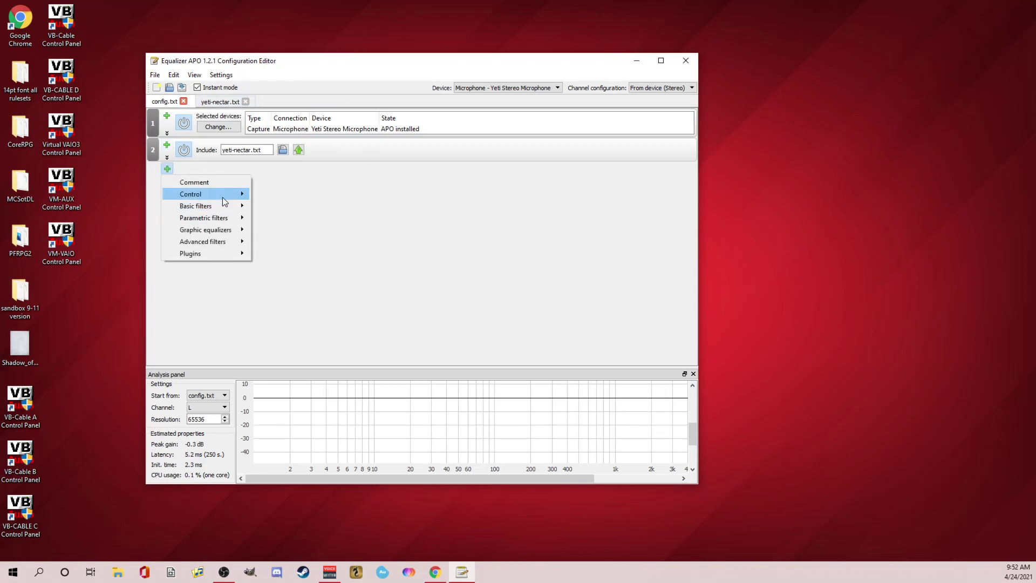
mouse_move(223, 200)
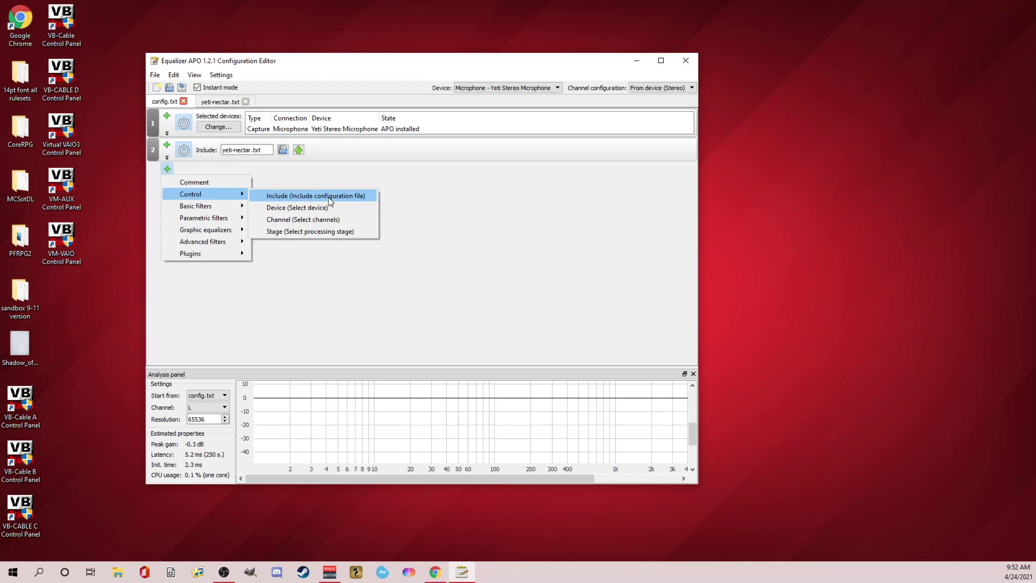
click(301, 209)
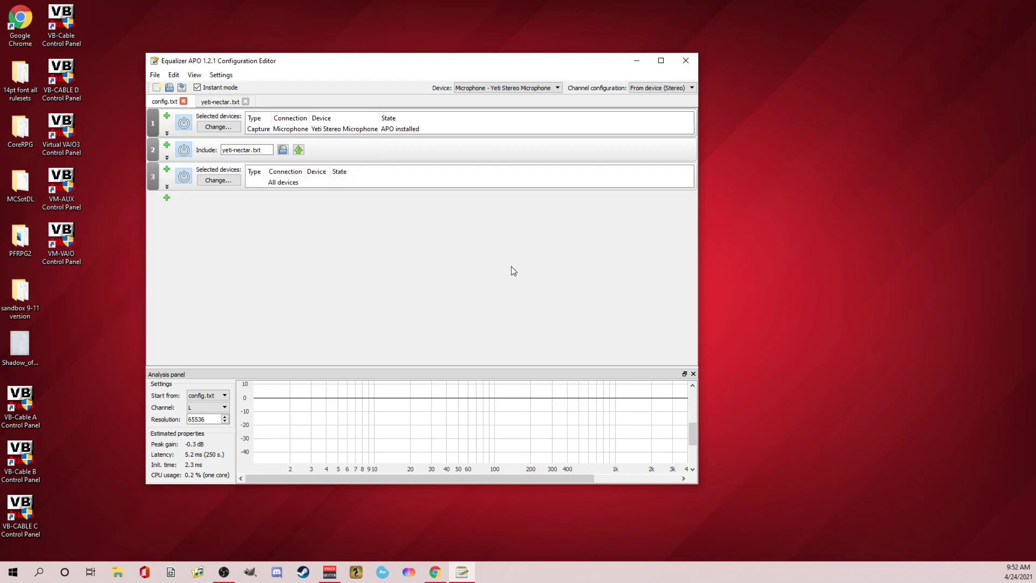
click(219, 179)
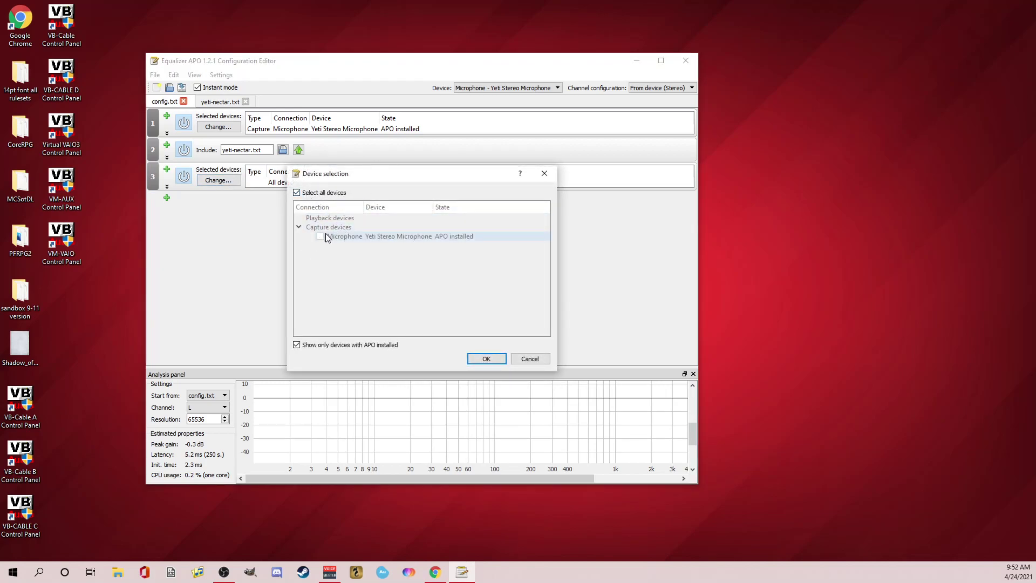
click(520, 359)
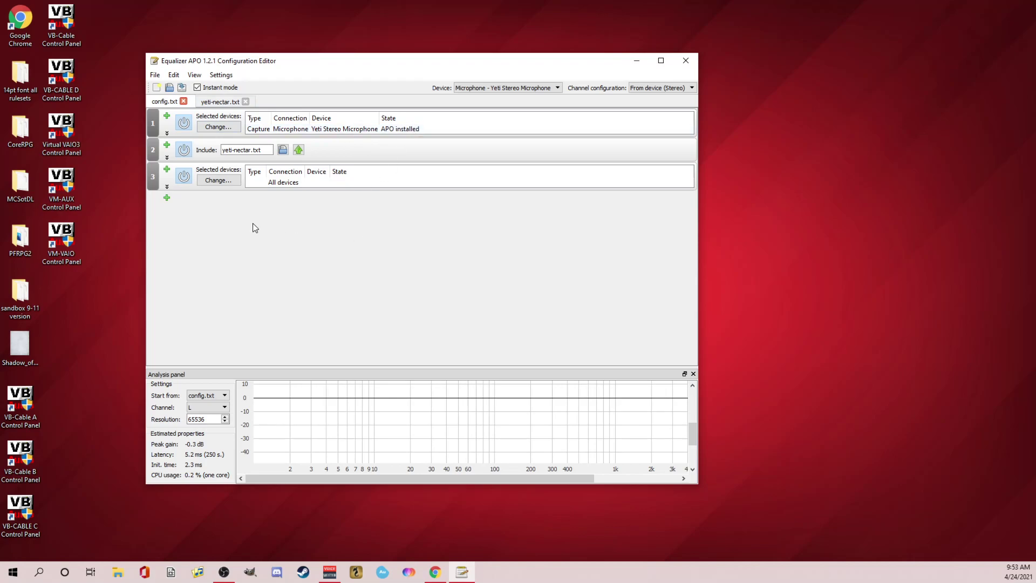
click(167, 188)
click(199, 192)
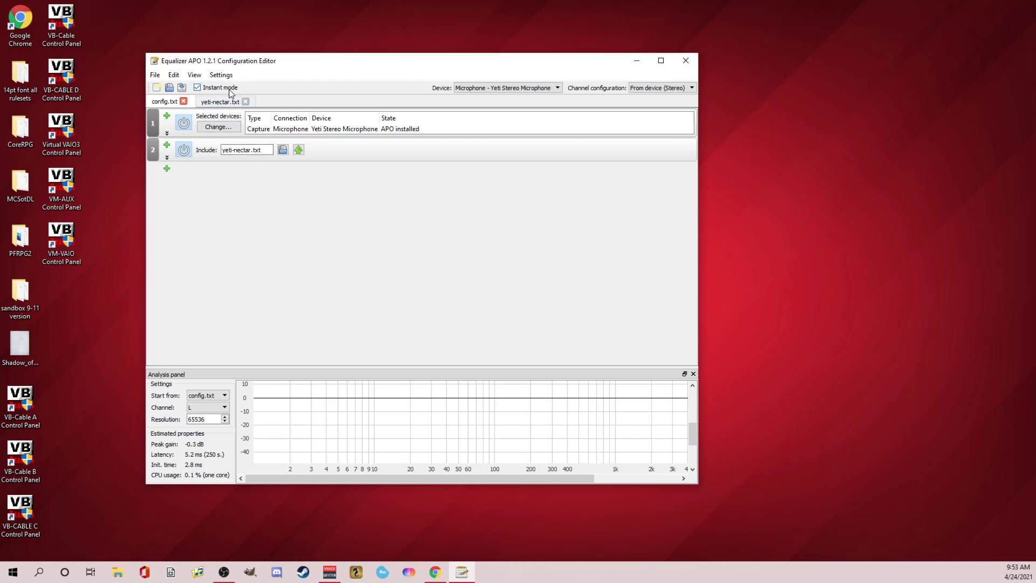
Step: Create a new blank configuration and enter streamtest2 as its Save-as file name
click(155, 75)
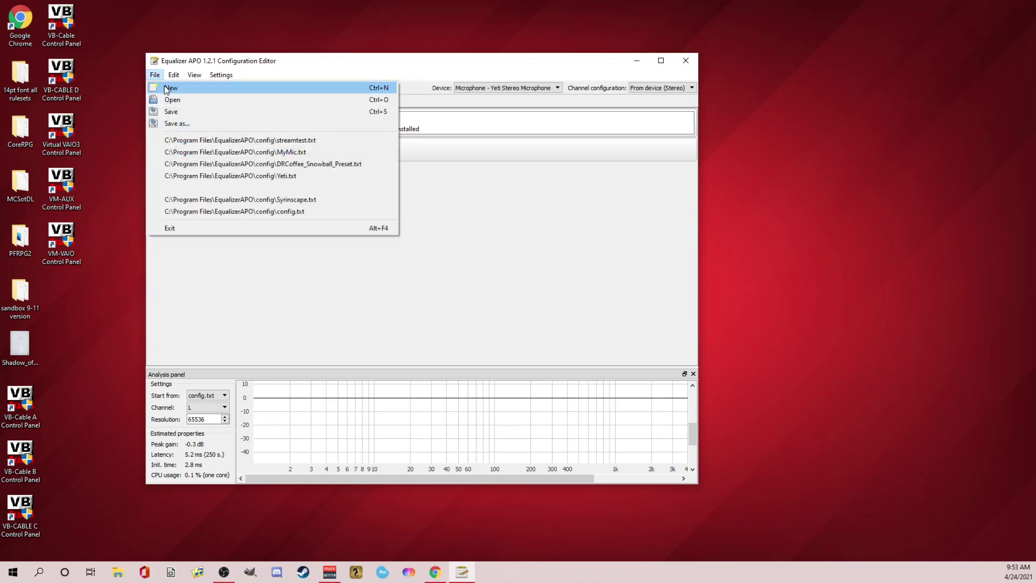
click(164, 86)
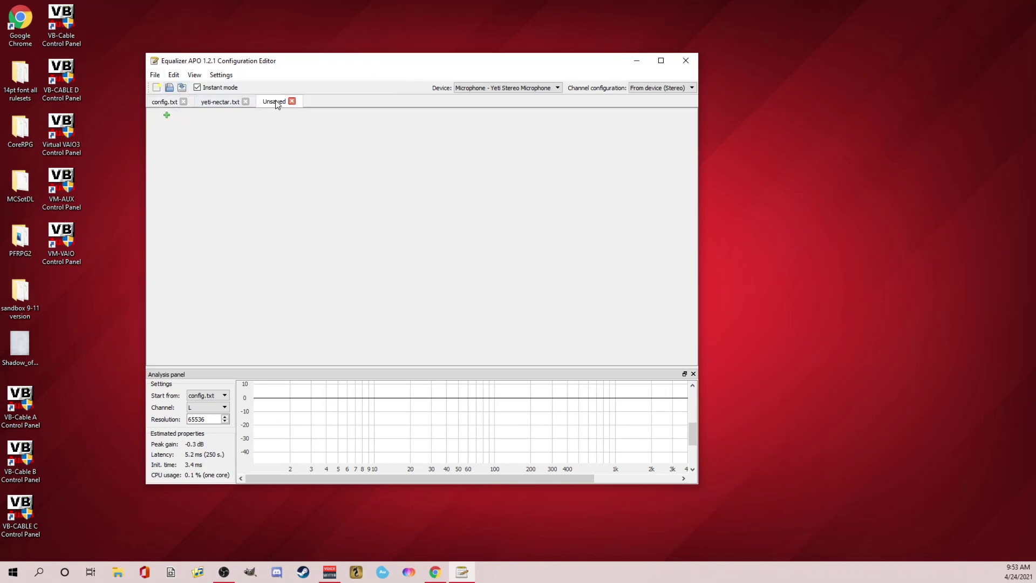
click(155, 76)
click(178, 123)
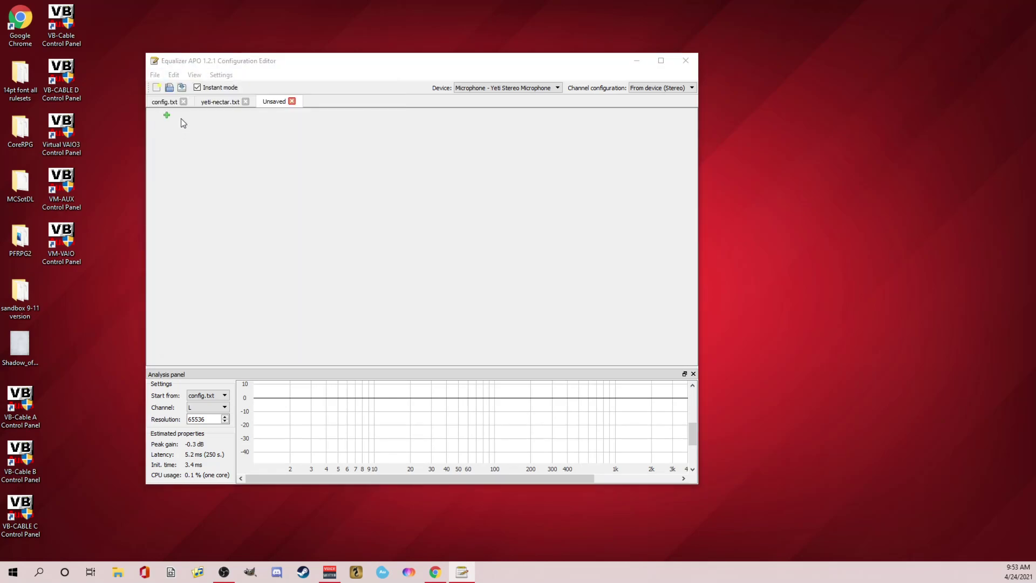
text(strea)
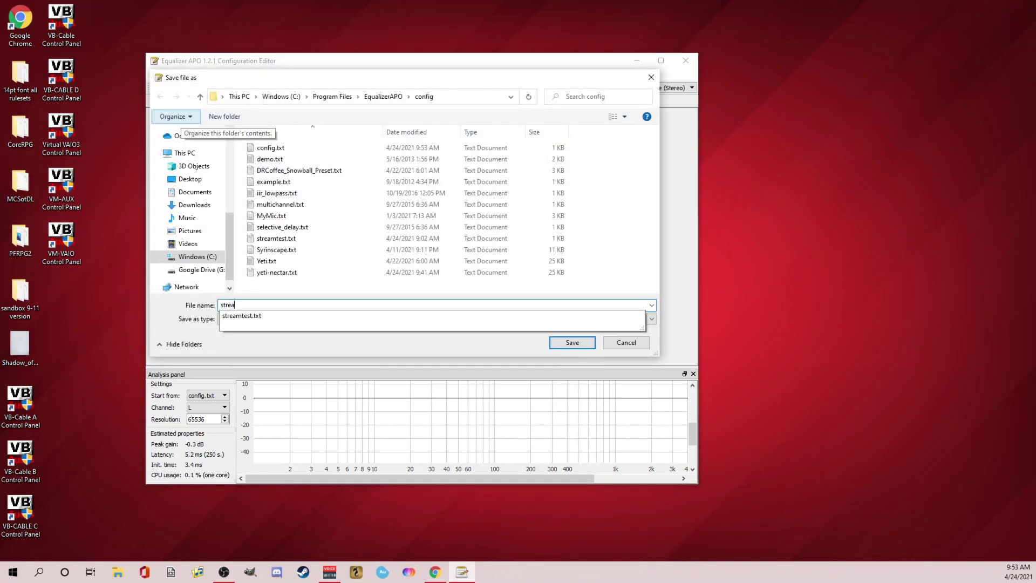
text(mtest2)
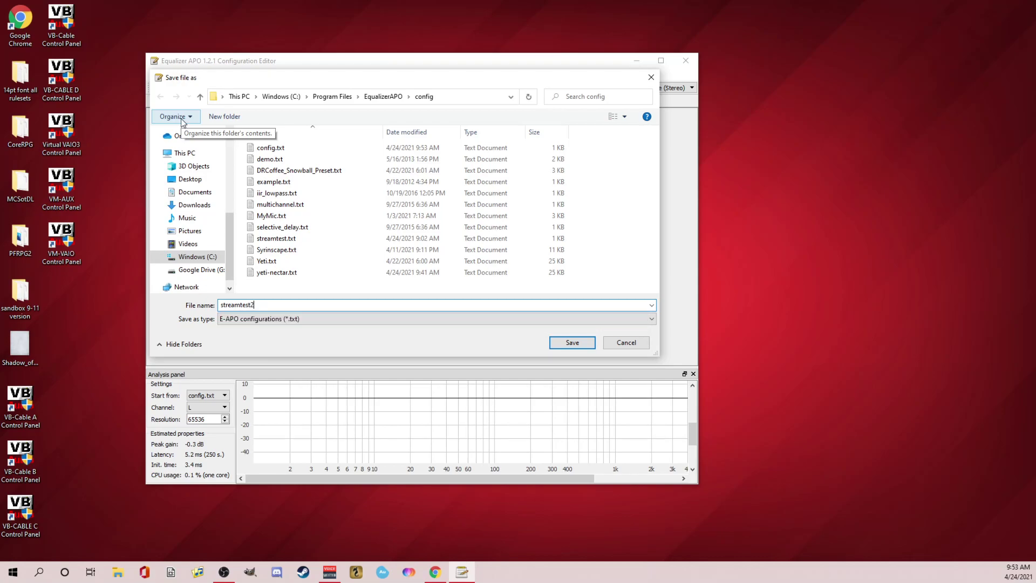
Step: Save as streamtest2.txt and add an empty VST plugin filter from the Plugins menu
click(573, 342)
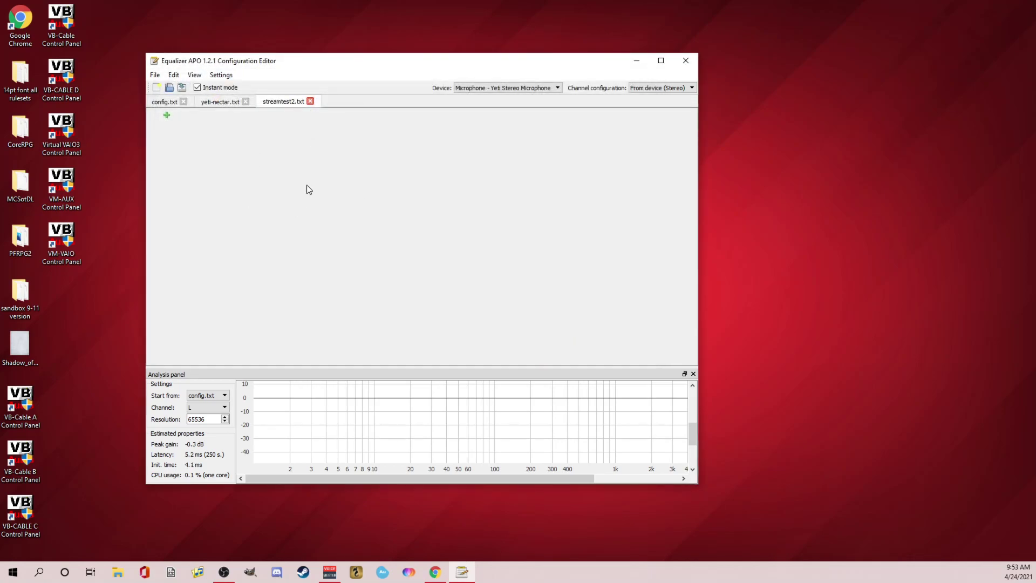
click(167, 116)
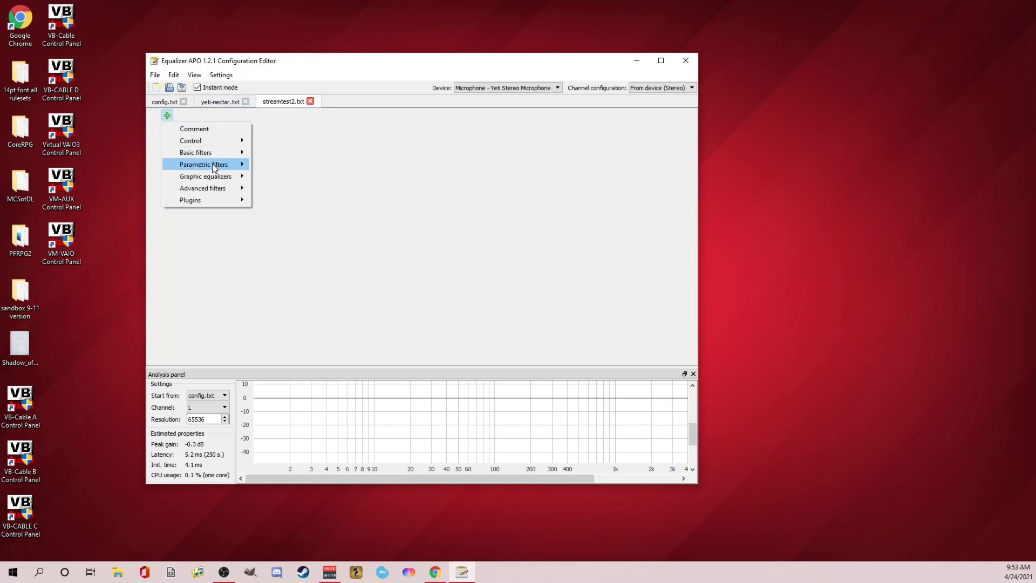
mouse_move(202, 200)
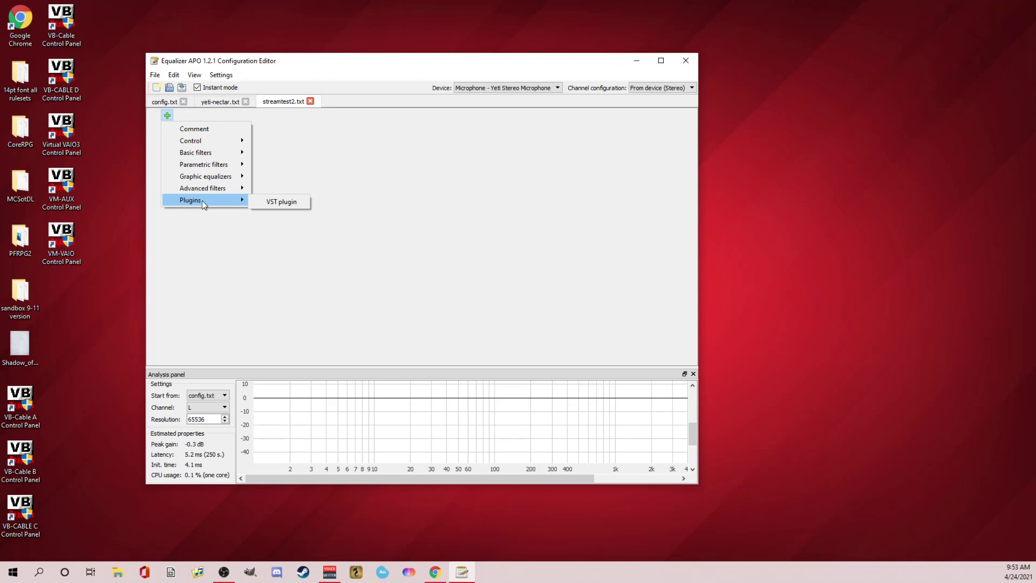
click(285, 204)
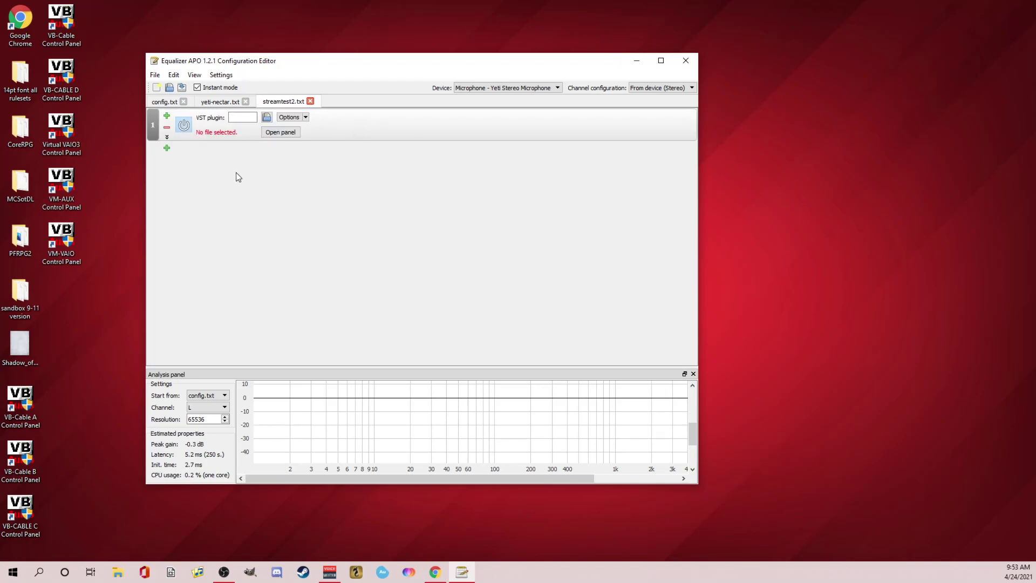
Step: Load reagate-standalone.dll from Program Files\VSTPlugins\ReaPlugs into the VST plugin filter
click(266, 122)
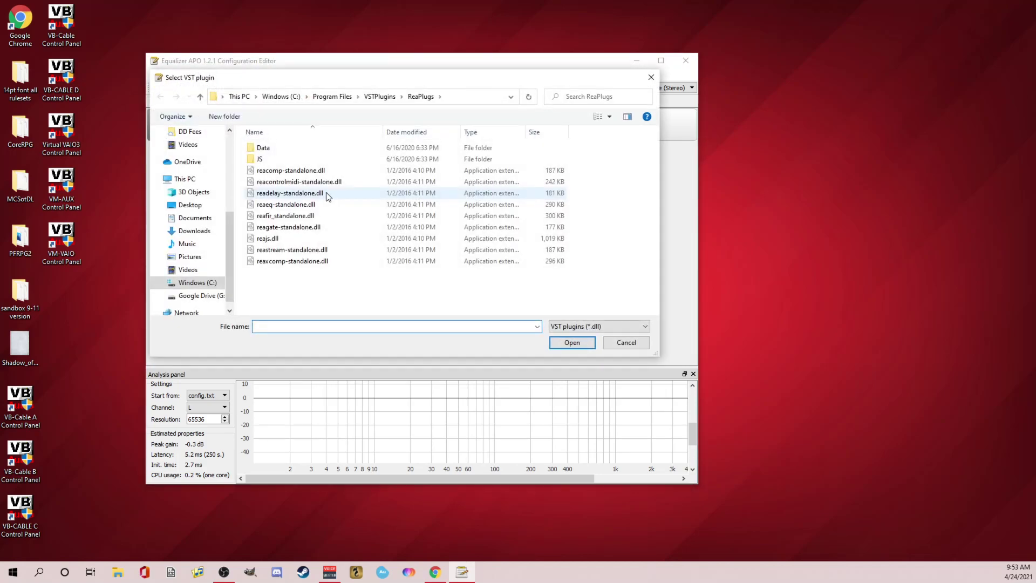
click(288, 228)
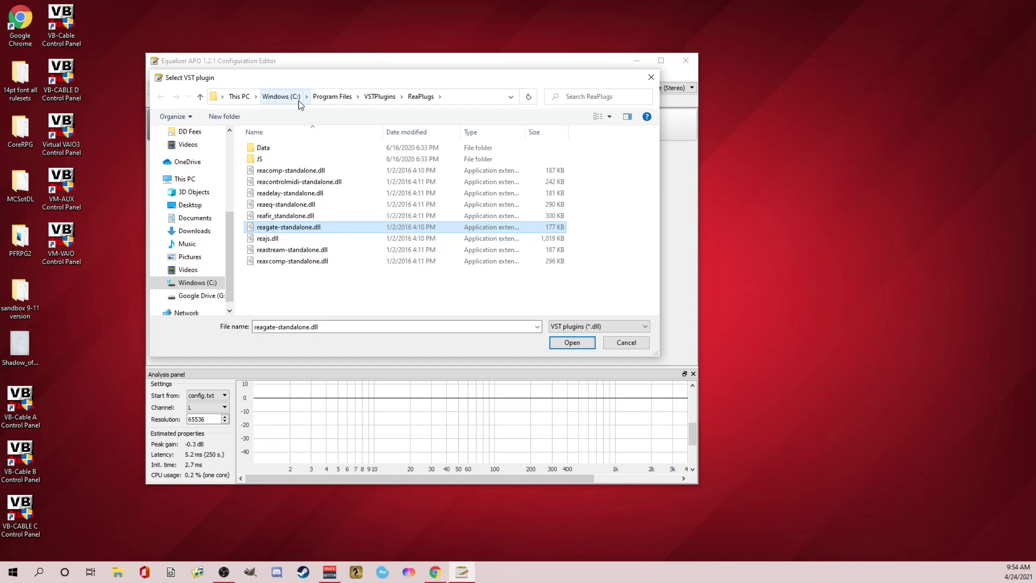
click(327, 97)
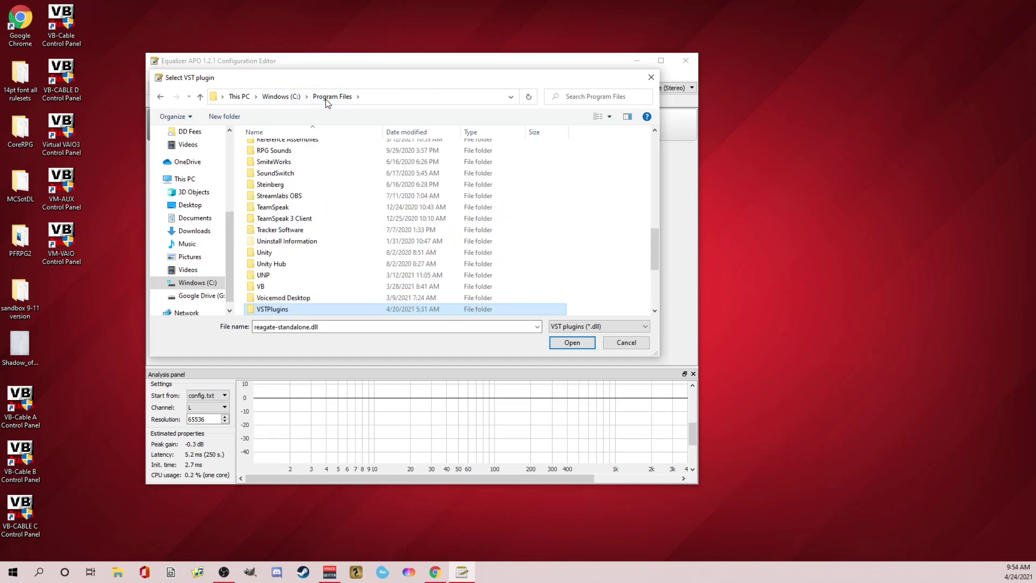
double_click(279, 311)
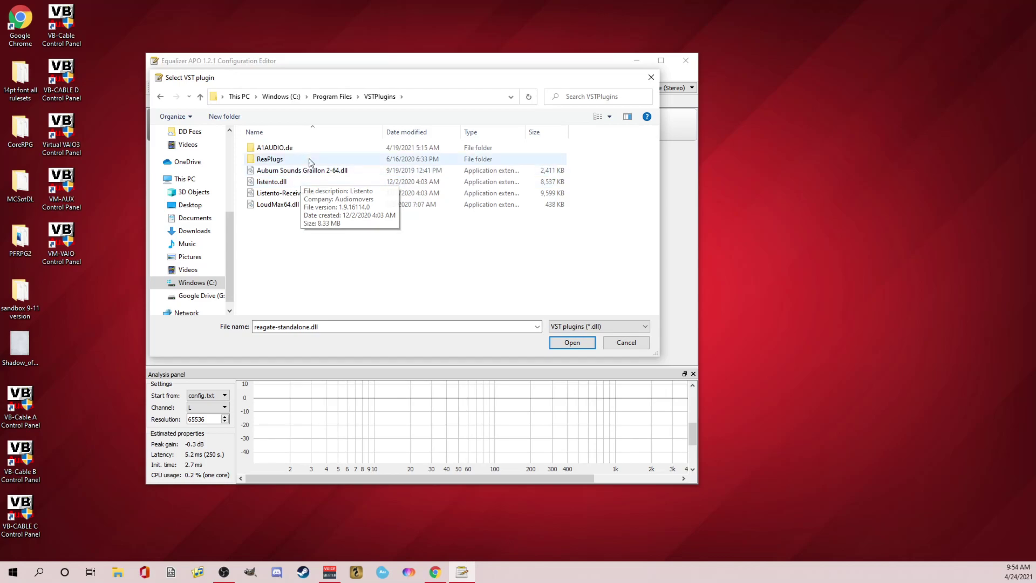
double_click(270, 158)
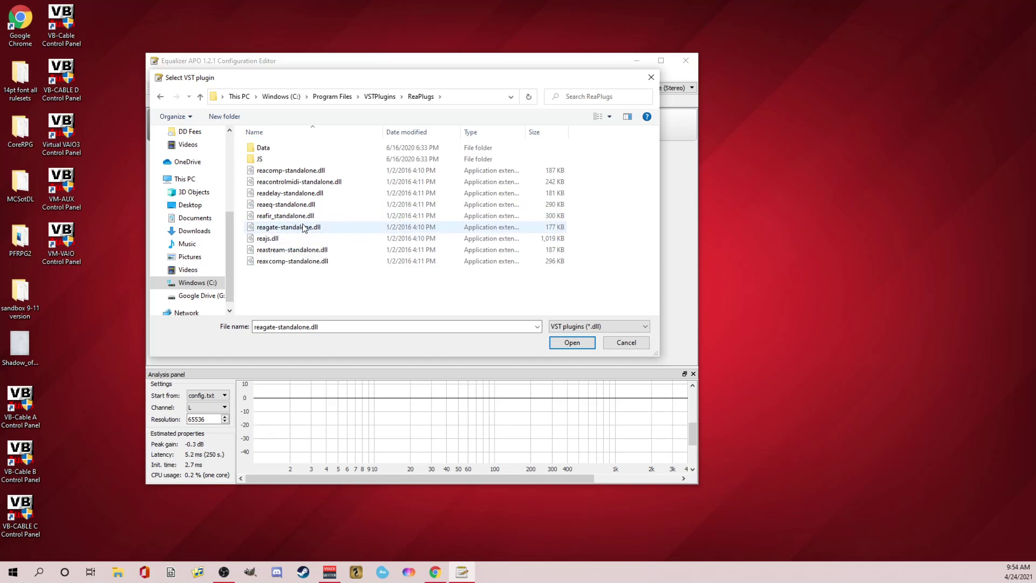
click(572, 342)
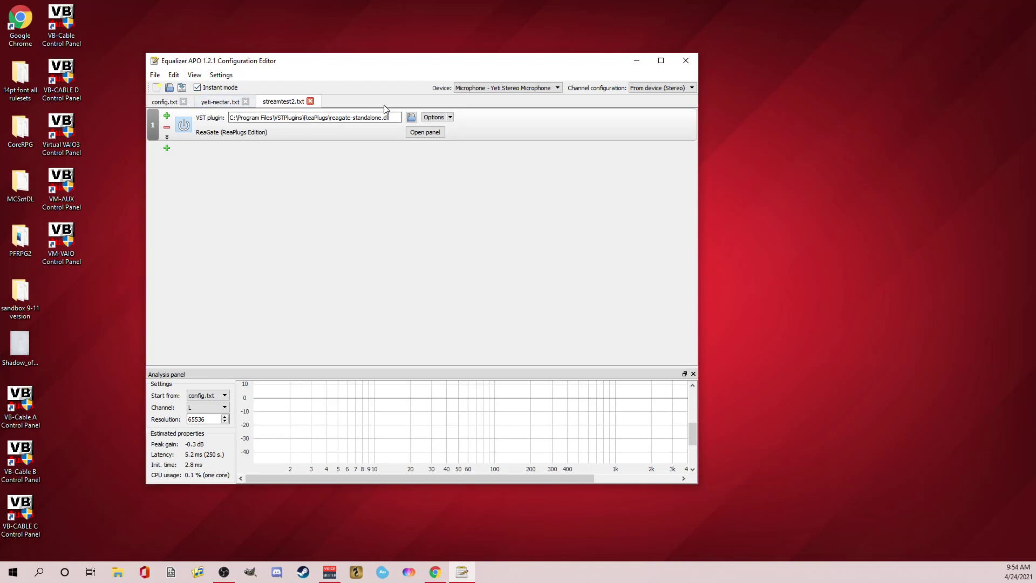
Step: Browse Program Files\Steinberg\VstPlugins for another plugin, then close the browser keeping ReaGate loaded
click(411, 119)
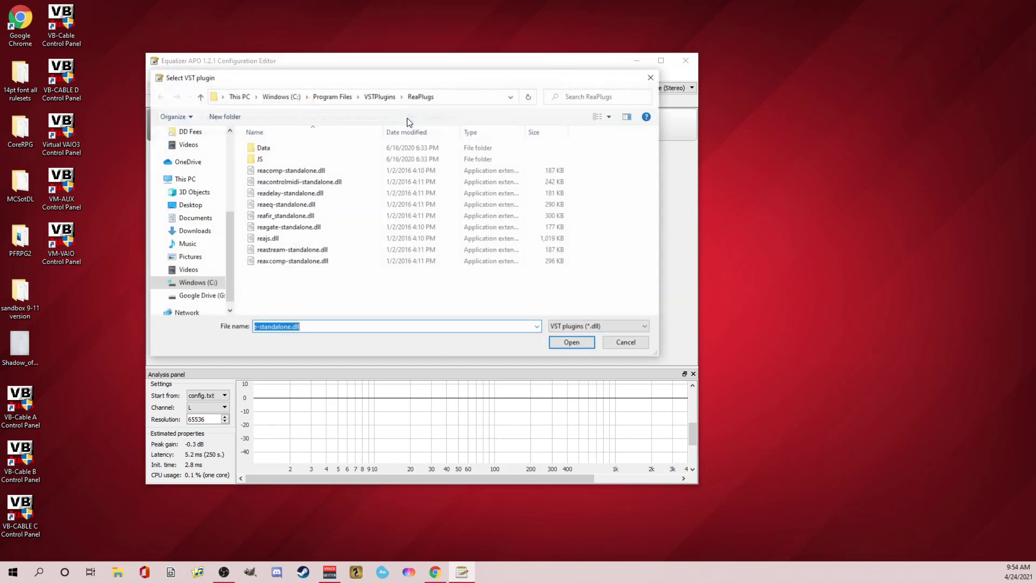
click(333, 97)
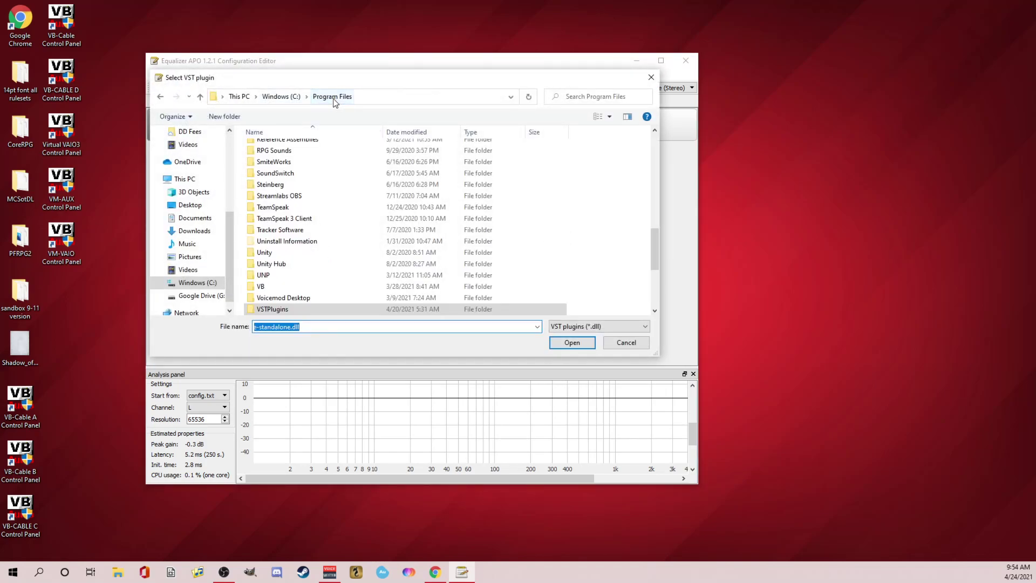
double_click(272, 185)
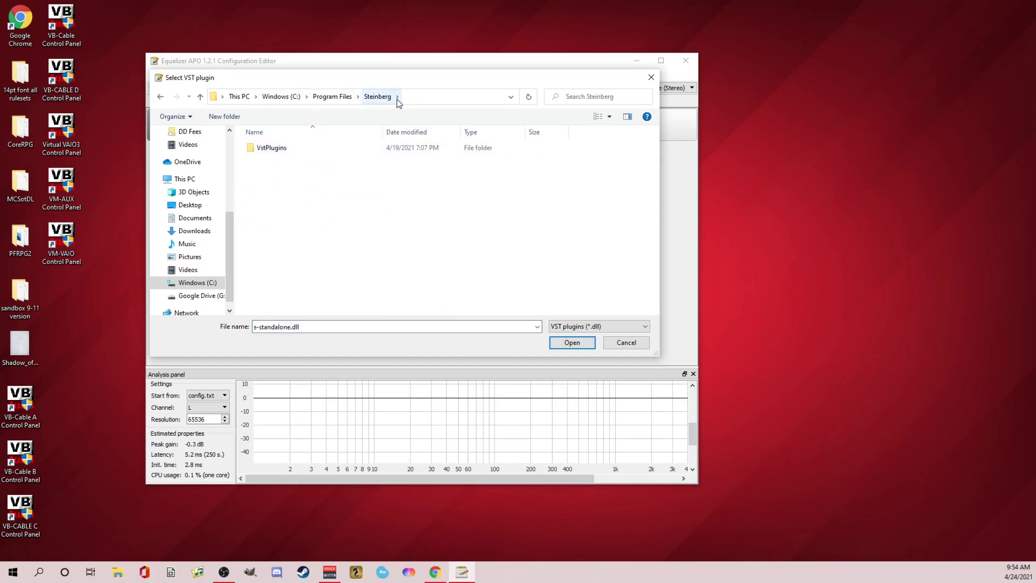
click(283, 151)
double_click(282, 151)
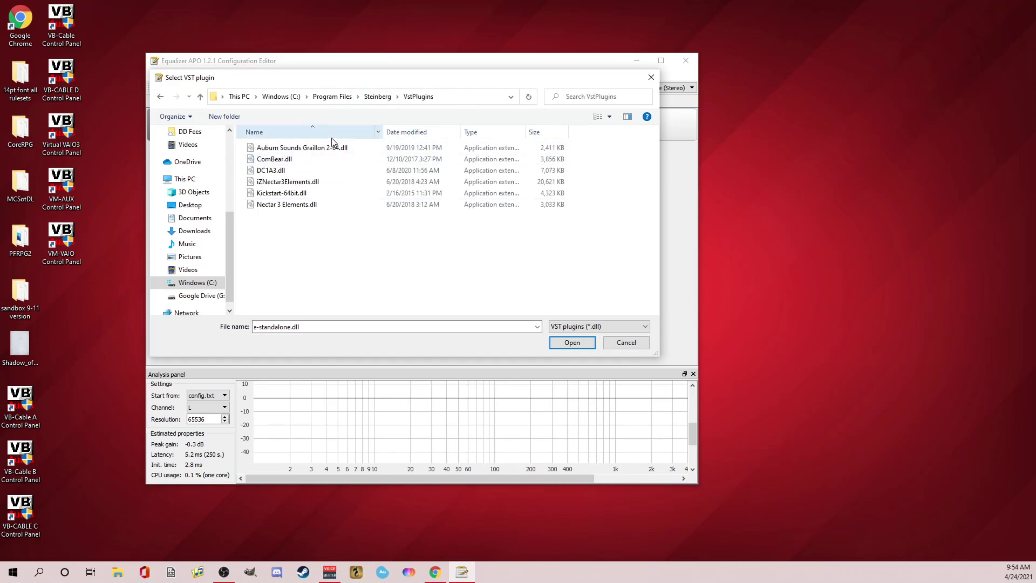
click(651, 77)
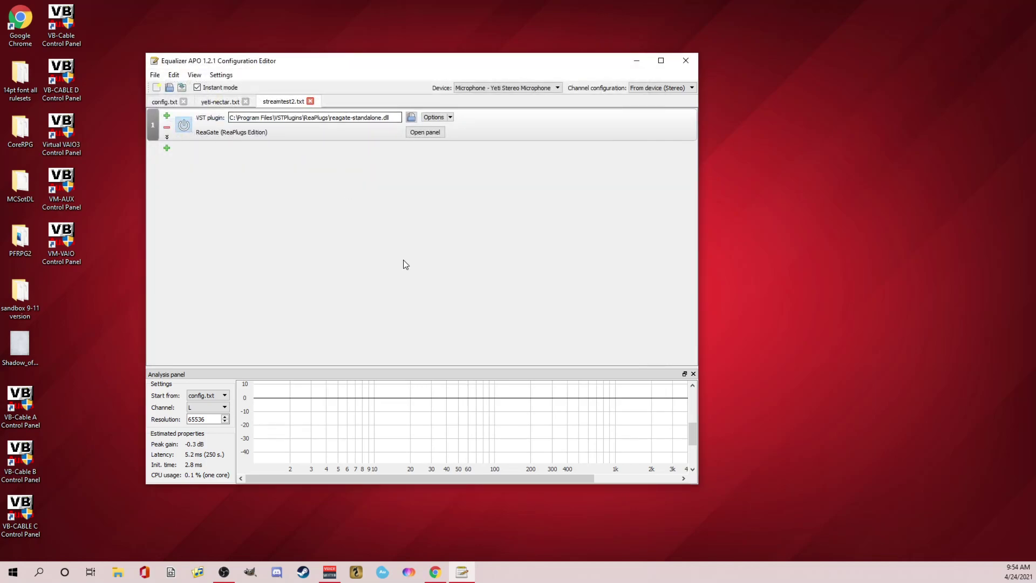
Step: Tick Apply automatically in the ReaGate panel, select the Hold field, then close the panel
click(425, 132)
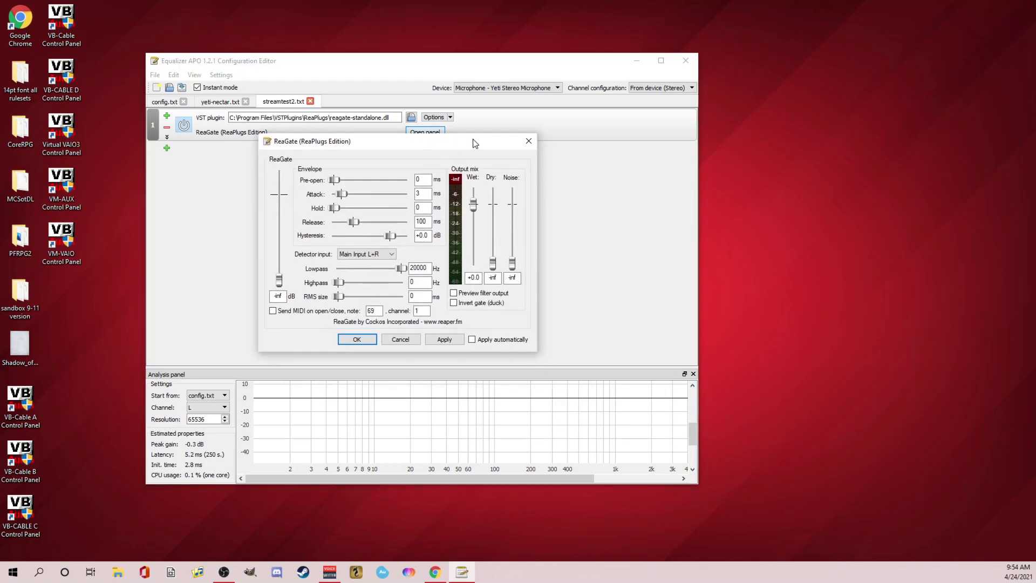
click(440, 339)
click(472, 340)
click(429, 205)
click(530, 142)
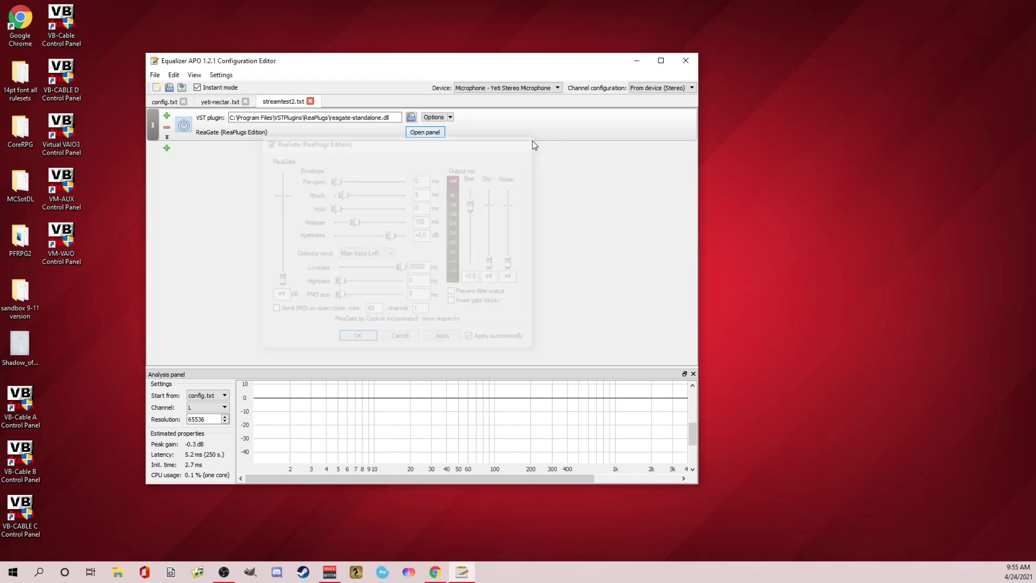
Step: Switch between the config.txt and yeti-nectar.txt tabs, ending on config.txt
click(163, 105)
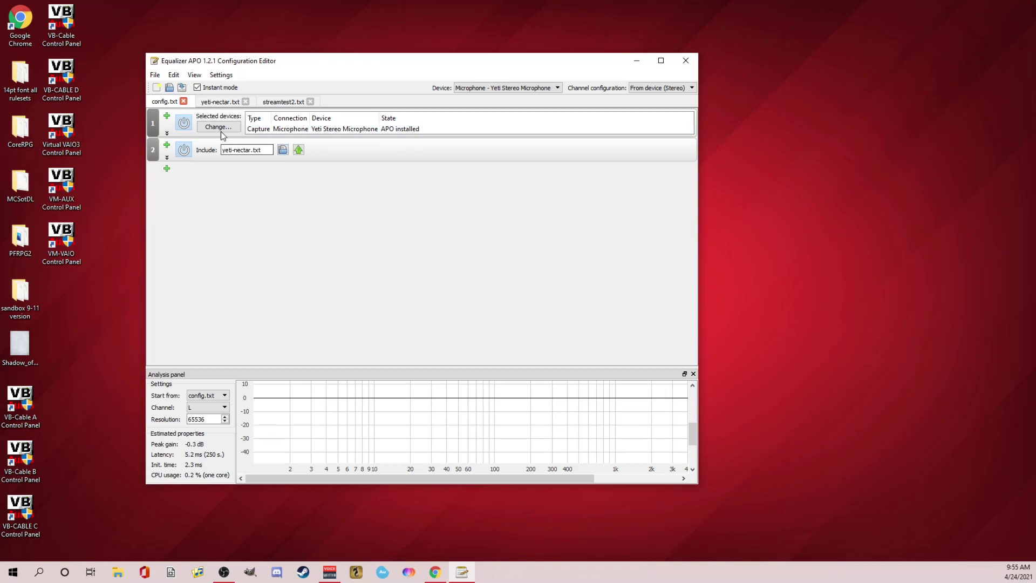
click(225, 103)
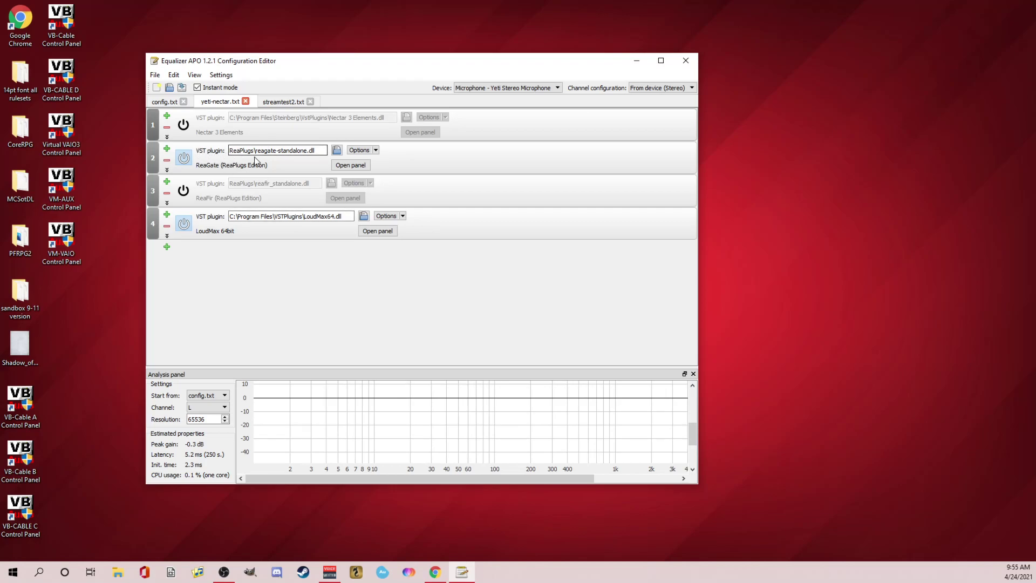
click(160, 102)
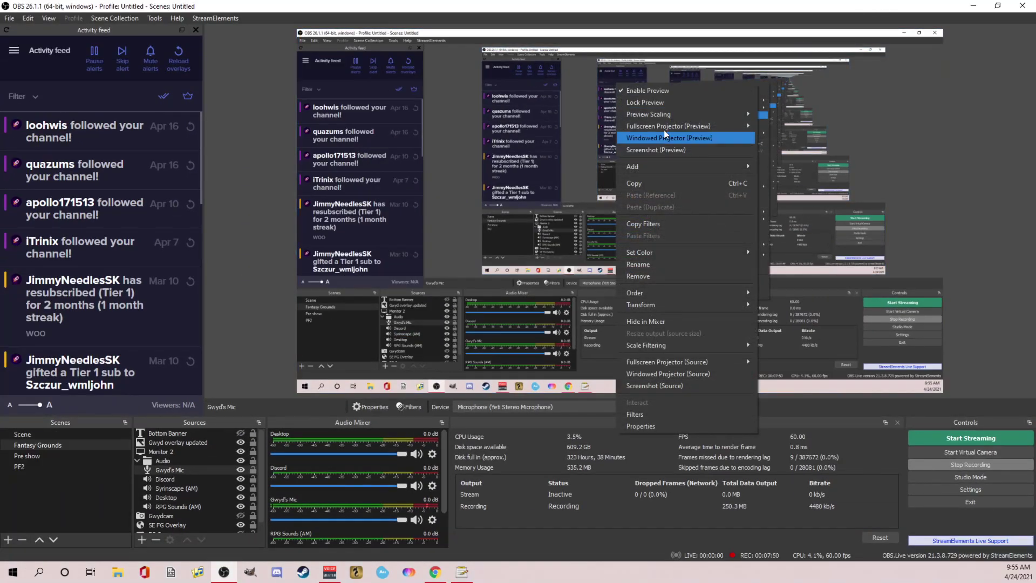
Step: Disable the OBS preview and confirm every global audio device is Disabled in Audio settings
click(660, 90)
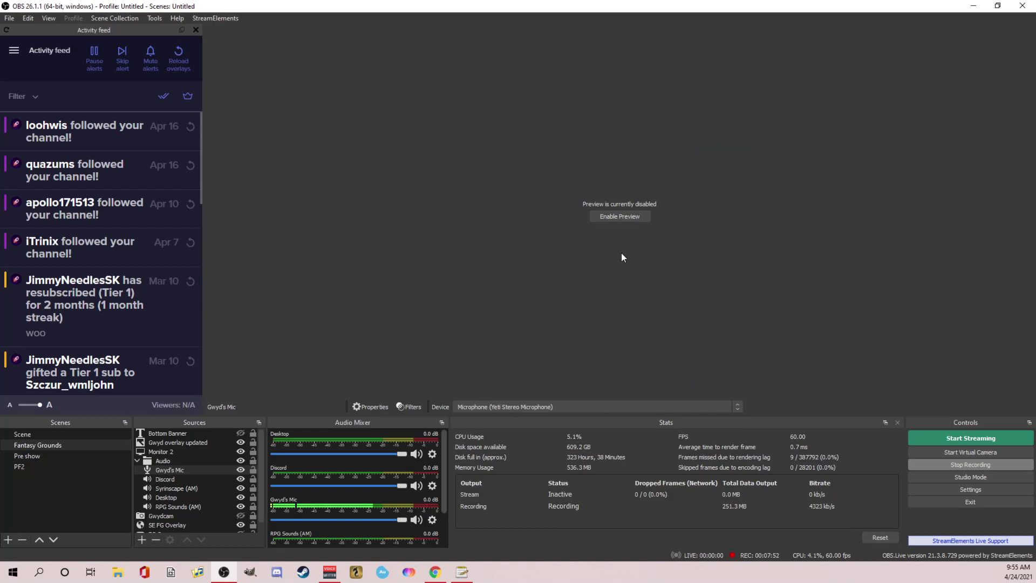
click(959, 488)
click(281, 190)
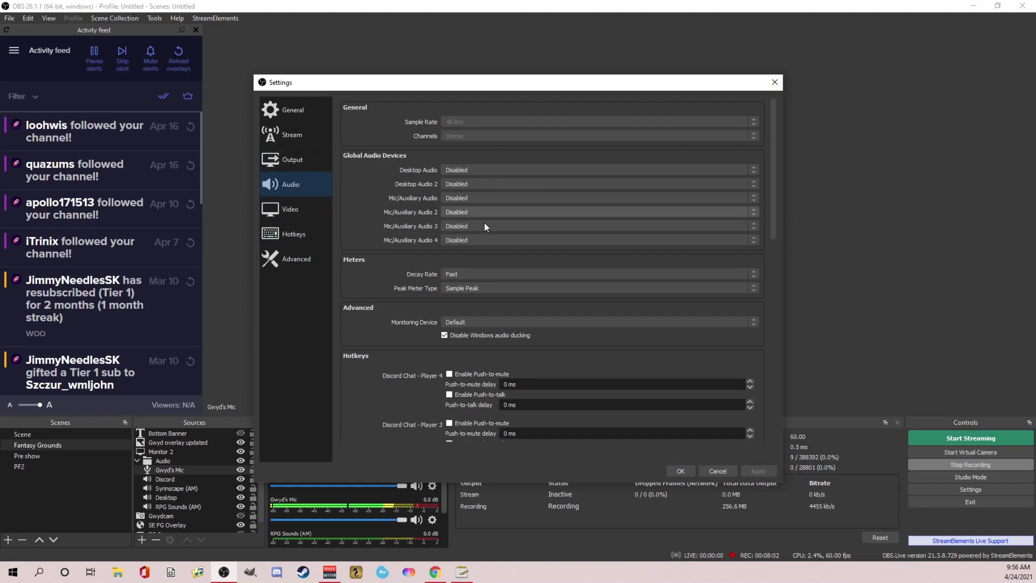
click(775, 82)
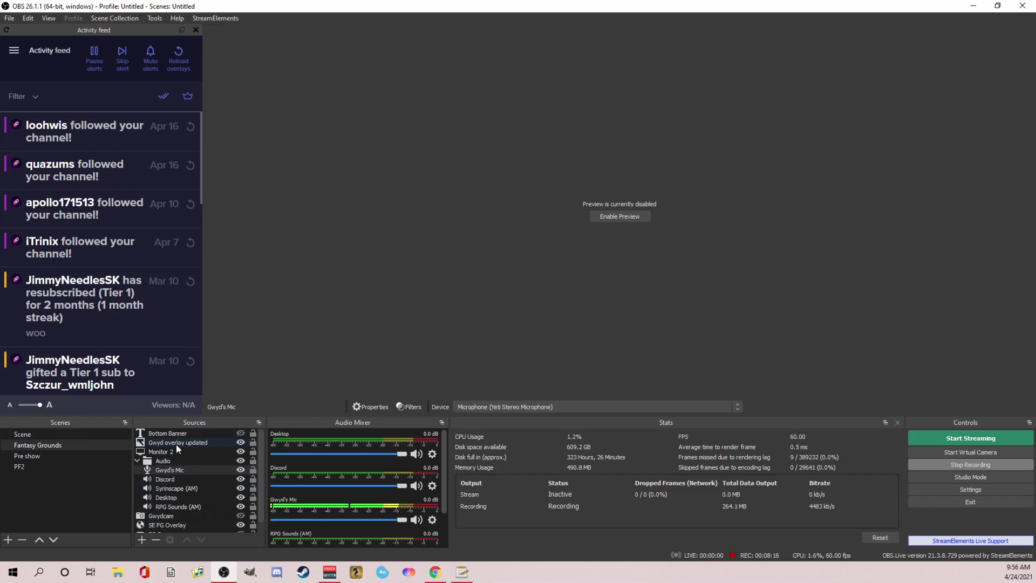
click(142, 539)
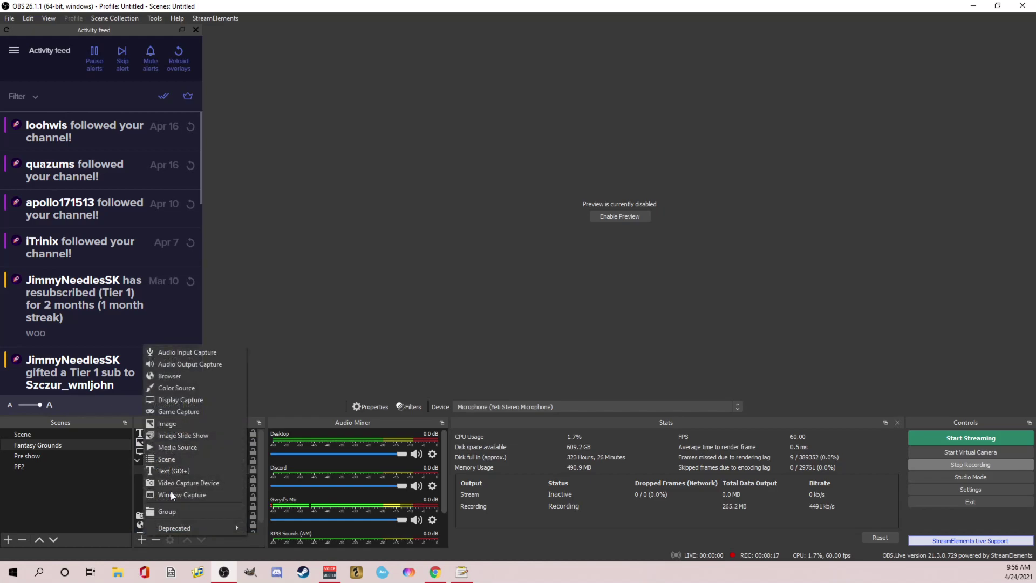
click(189, 351)
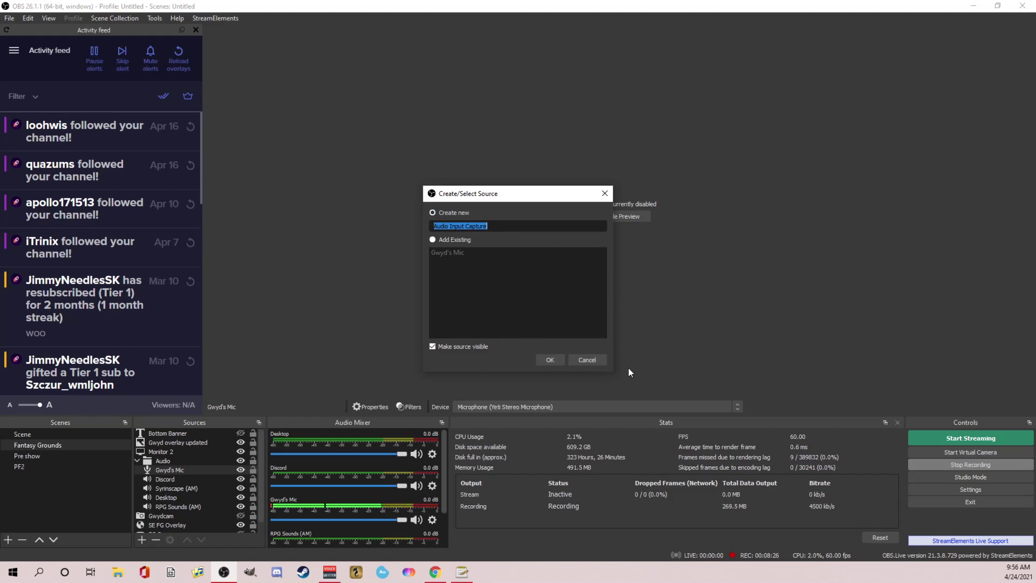
click(590, 359)
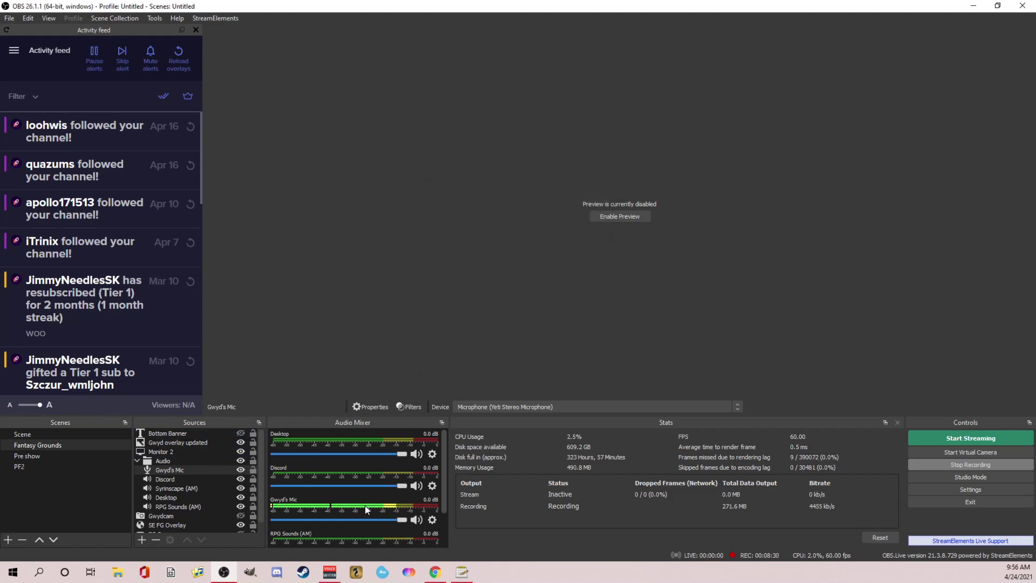
Step: Open the microphone's Filters window listing Gain, Reafir, streamtest noise and NectarElements, and move it up-left
click(432, 520)
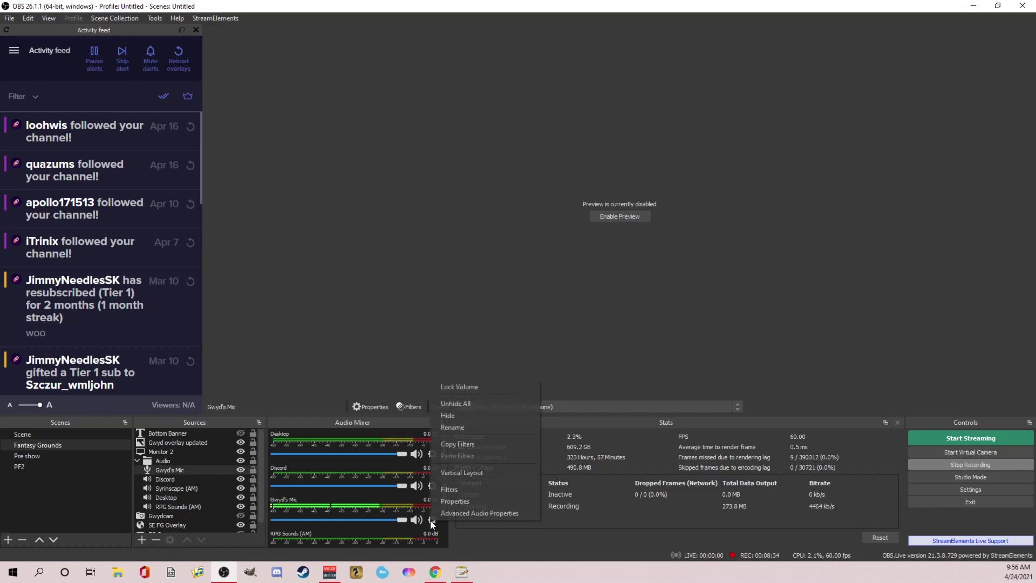
click(454, 488)
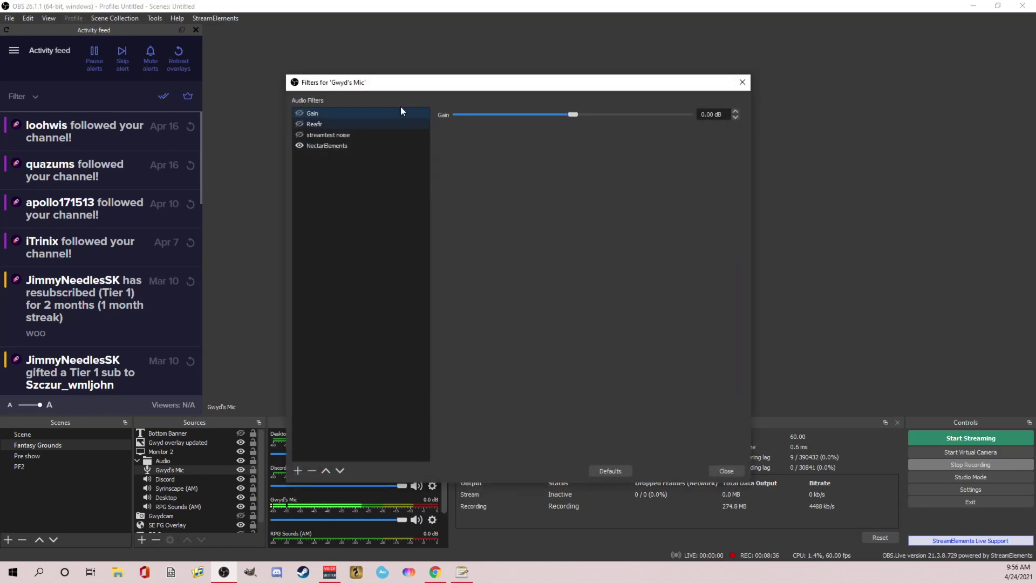
drag(400, 82, 365, 43)
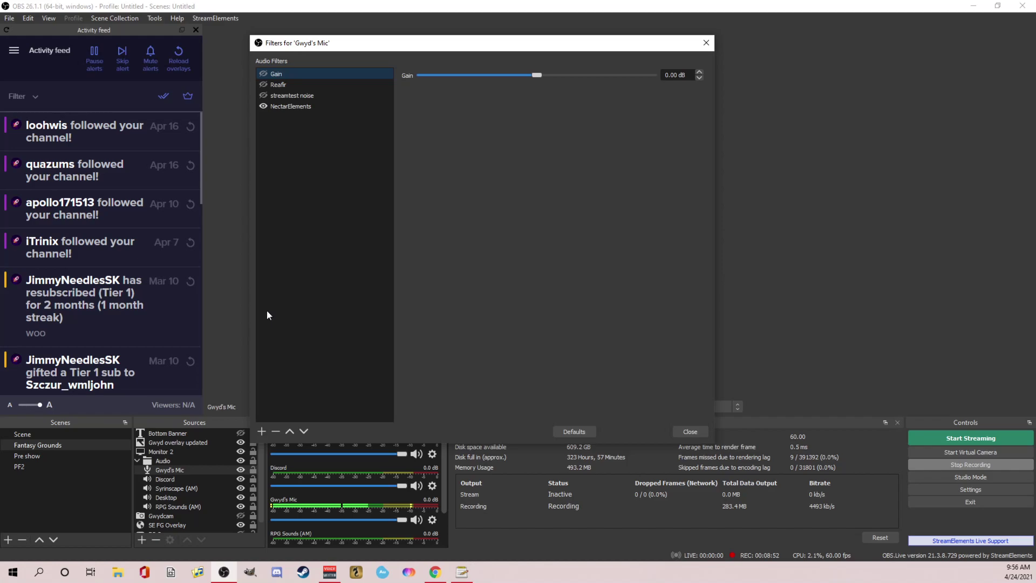
Step: Add a VST 2.x Plug-in filter named 'ReaPlug-Gate' to the microphone source
click(262, 431)
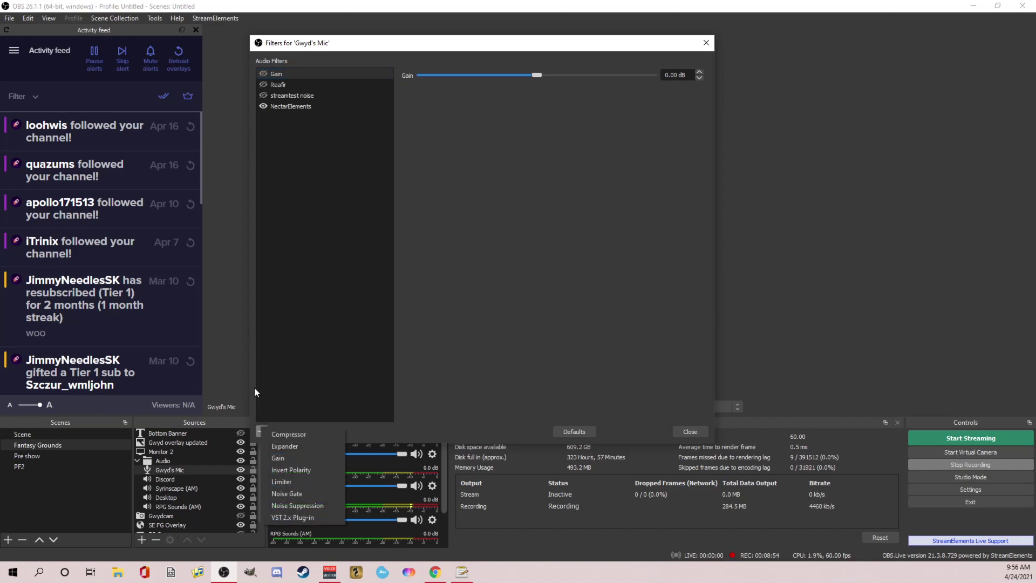
click(278, 518)
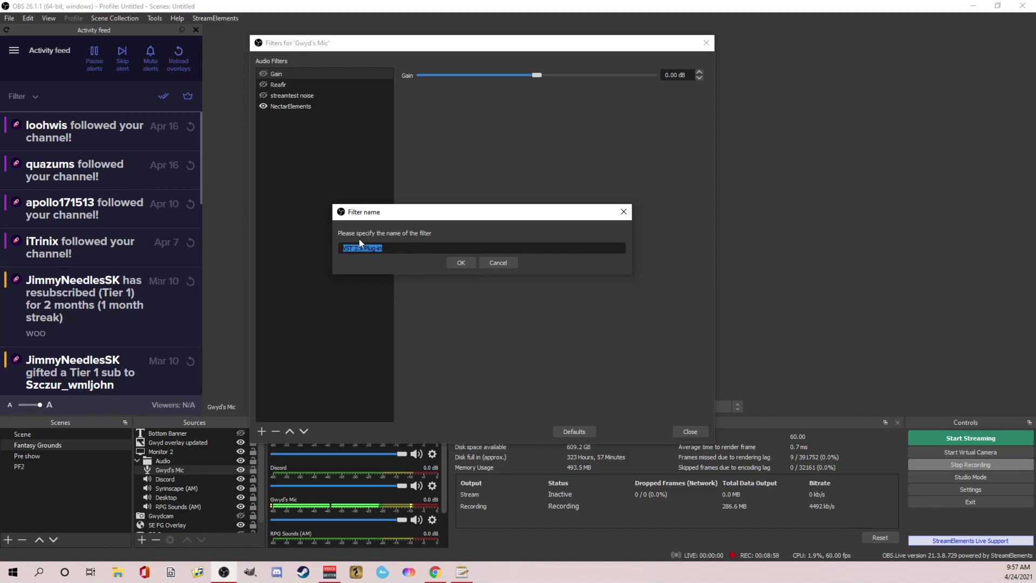
text(ReaPlug-Gate)
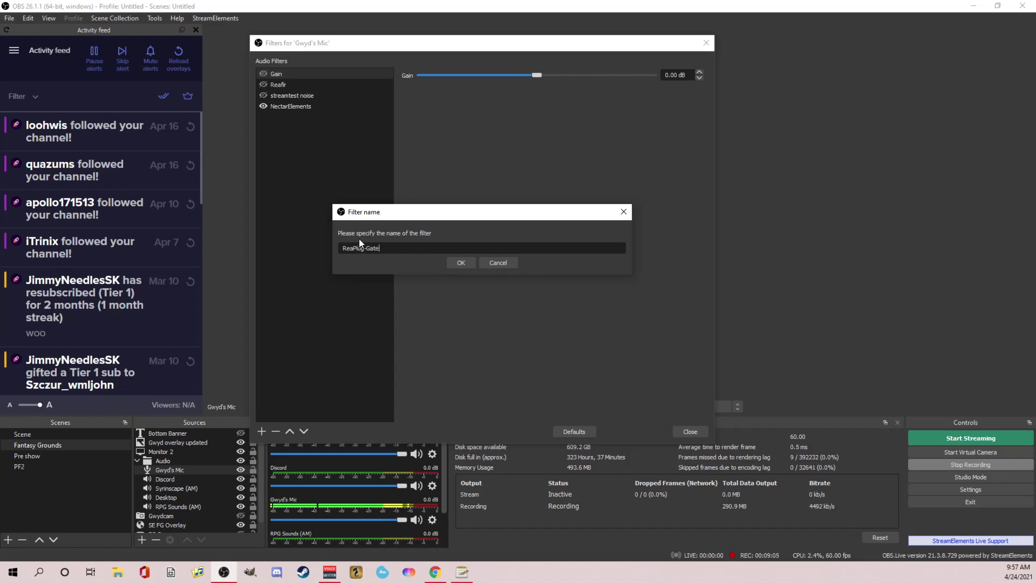
click(461, 263)
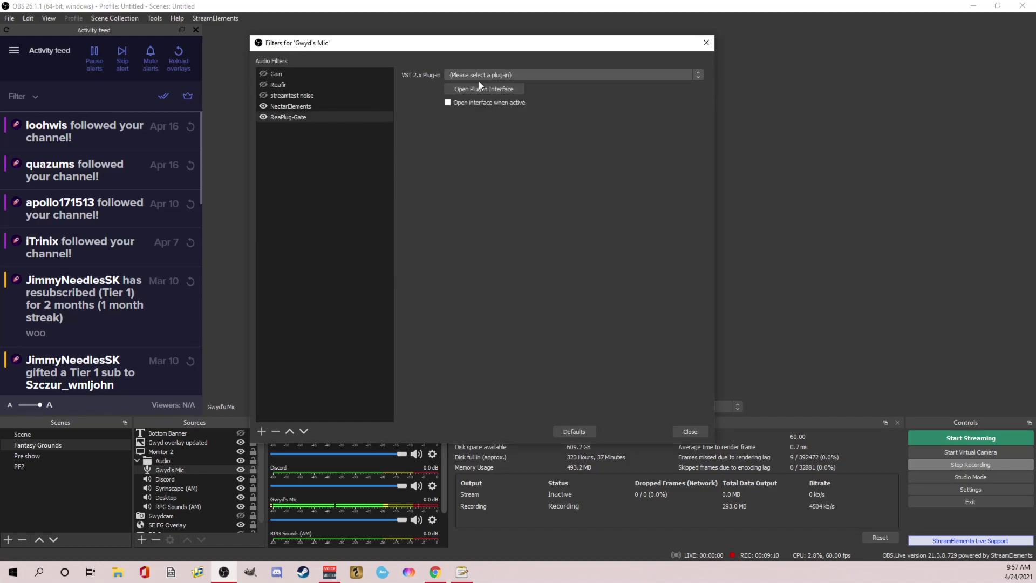
click(553, 74)
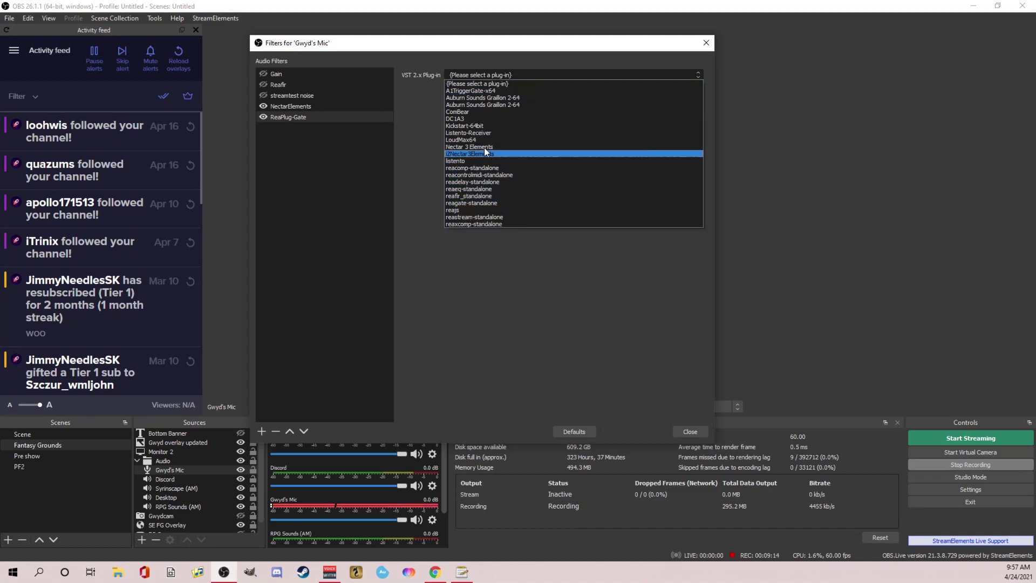
click(593, 45)
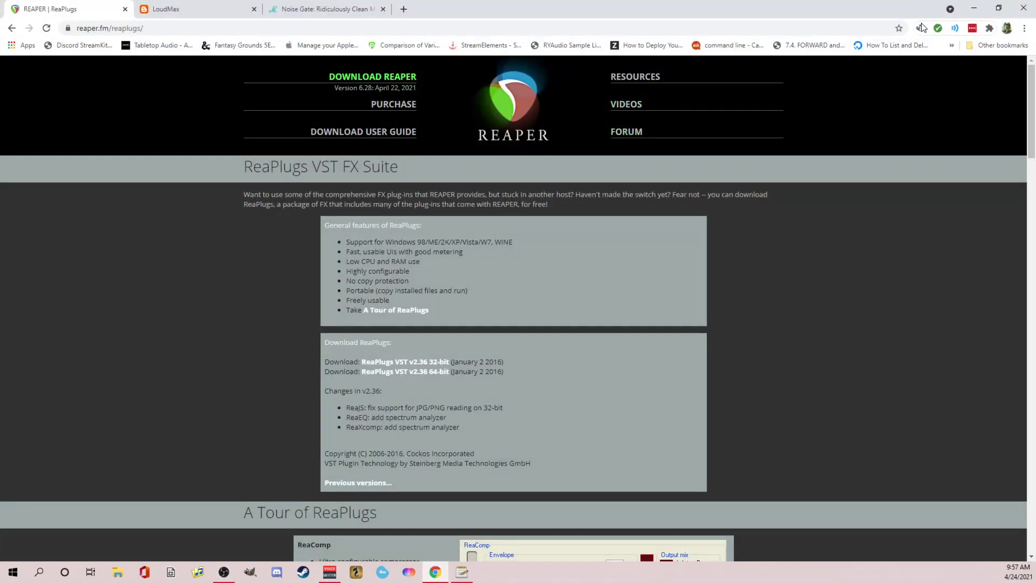
click(974, 8)
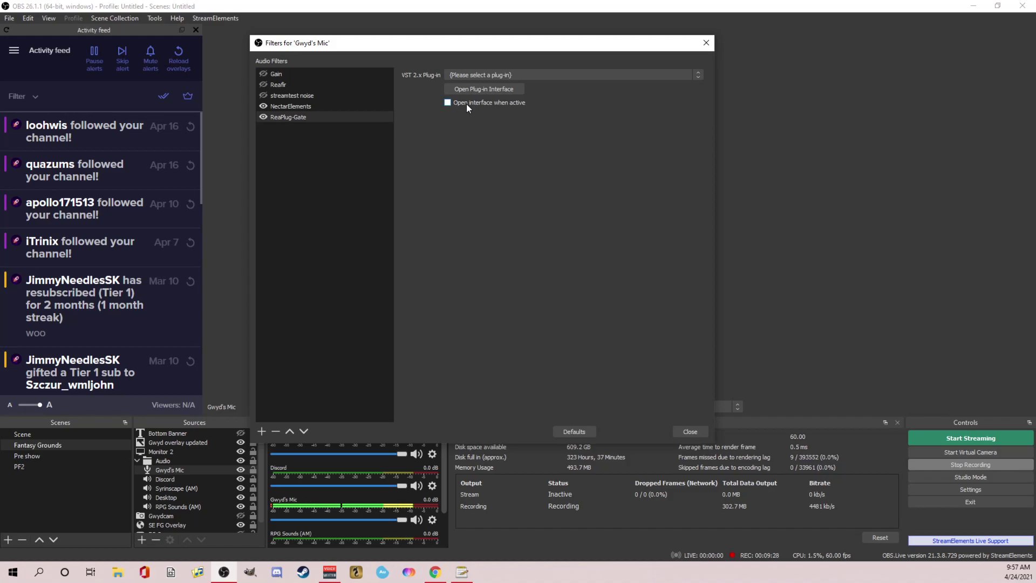
Step: Load reagate-standalone into the ReaPlug-Gate filter and bring up its ReaGate interface
click(509, 73)
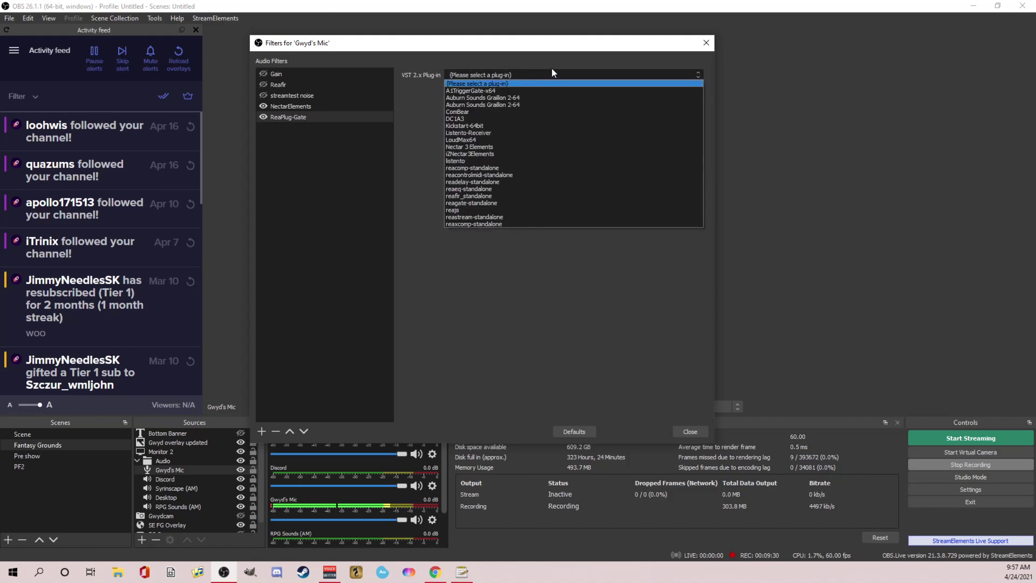
click(465, 204)
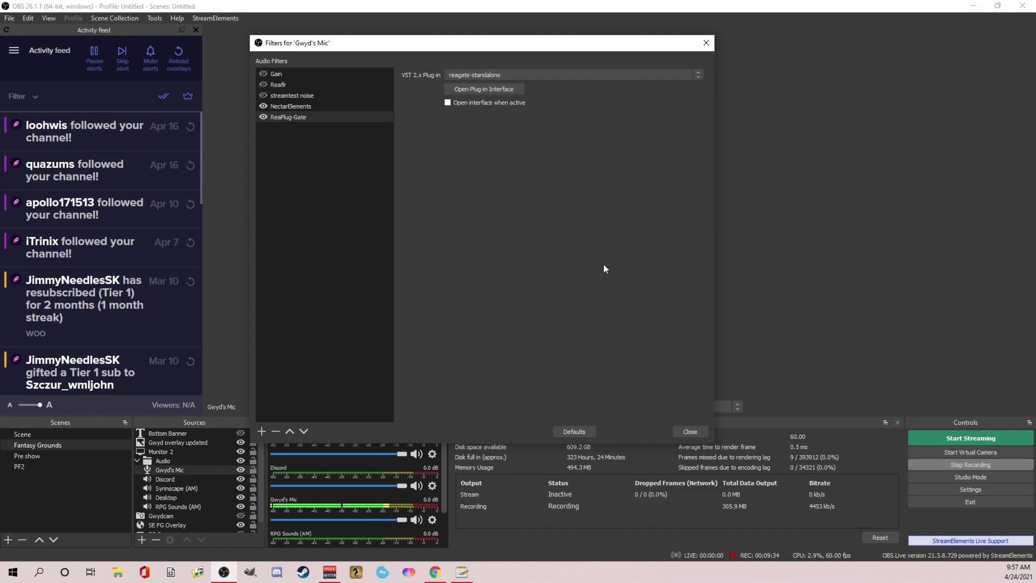
click(484, 90)
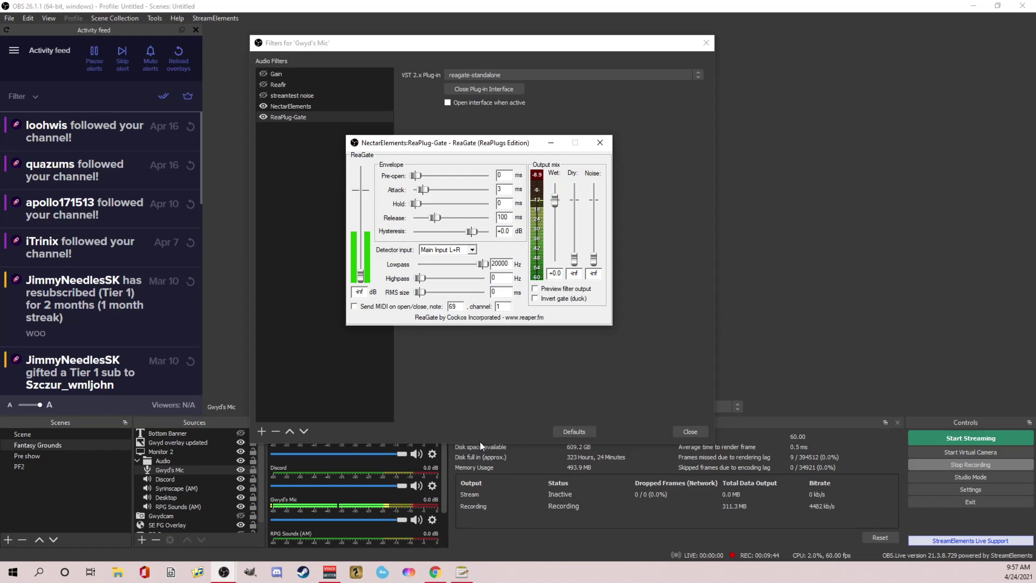
Step: Switch off the ReaGate plugin entry in yeti-nectar.txt, then minimize the Equalizer APO editor
click(463, 571)
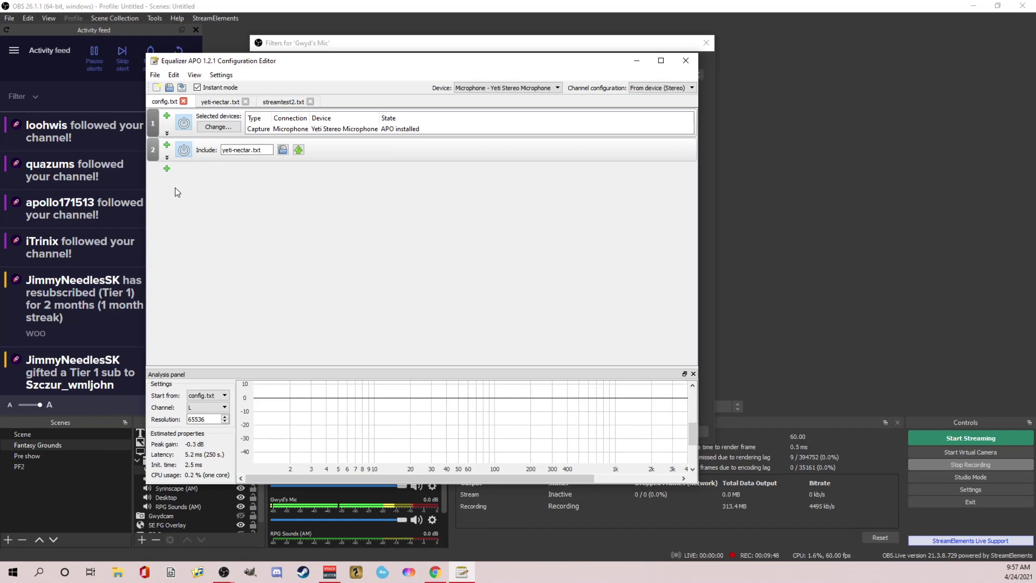
click(225, 103)
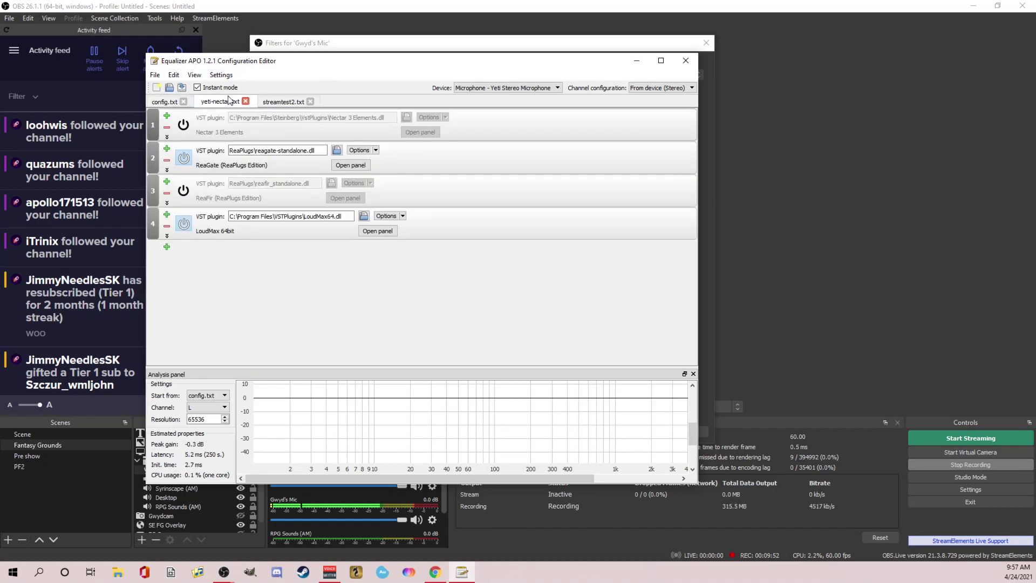
click(184, 158)
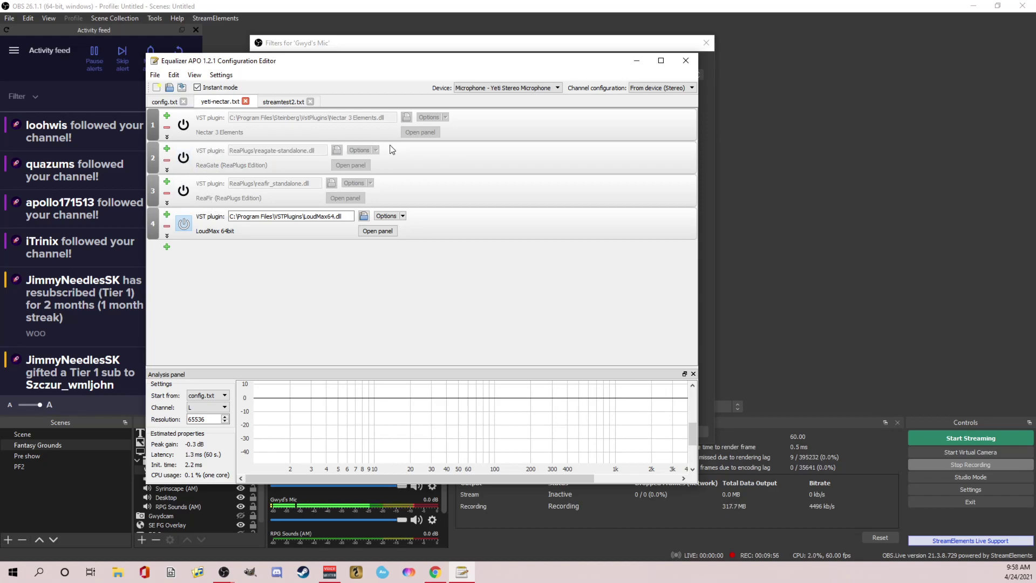
click(638, 61)
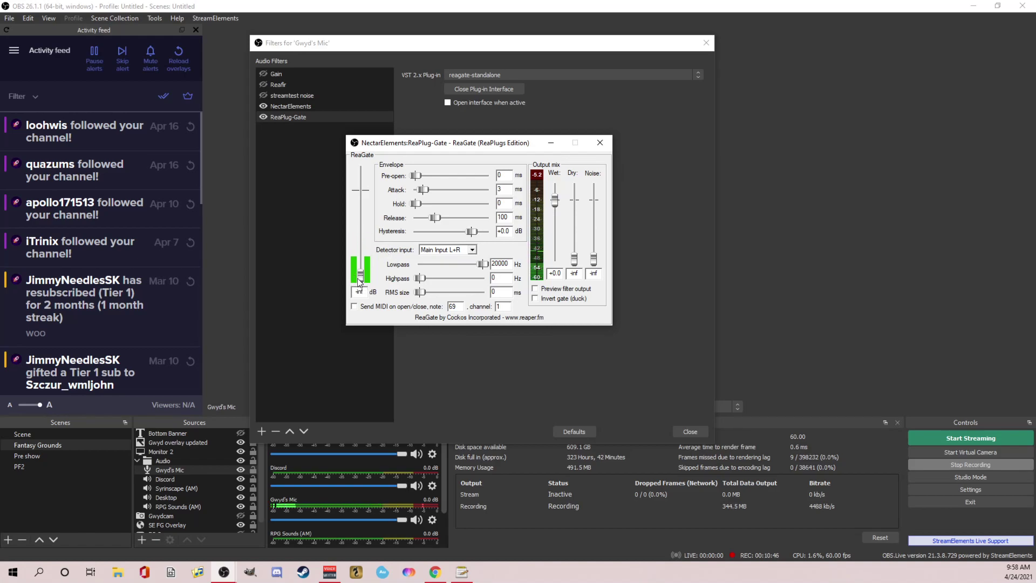
Step: Raise the ReaGate threshold to about -37.5 dB and bring up Chrome's Noise Gate tips article
drag(361, 279, 362, 253)
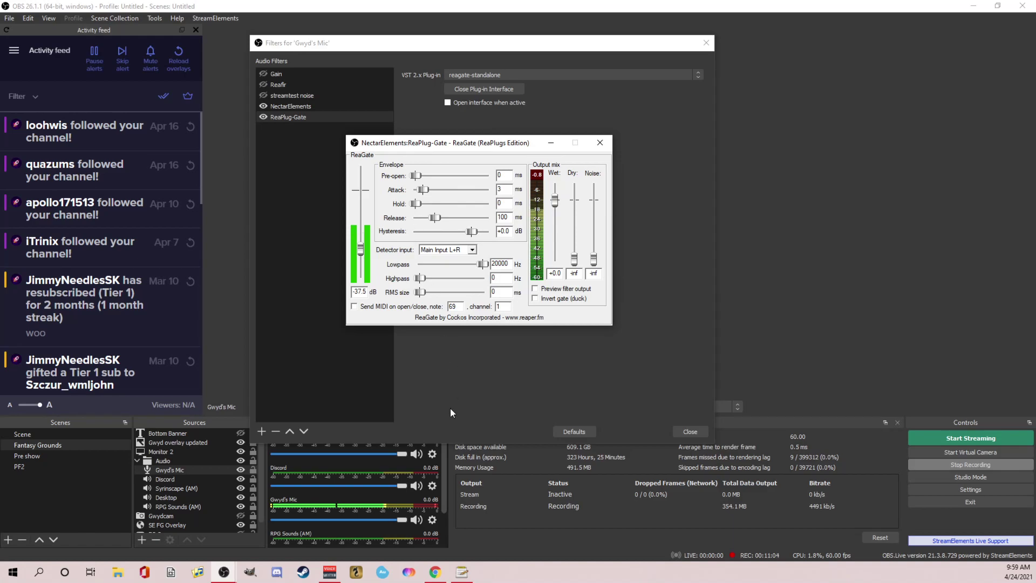
click(435, 573)
click(318, 4)
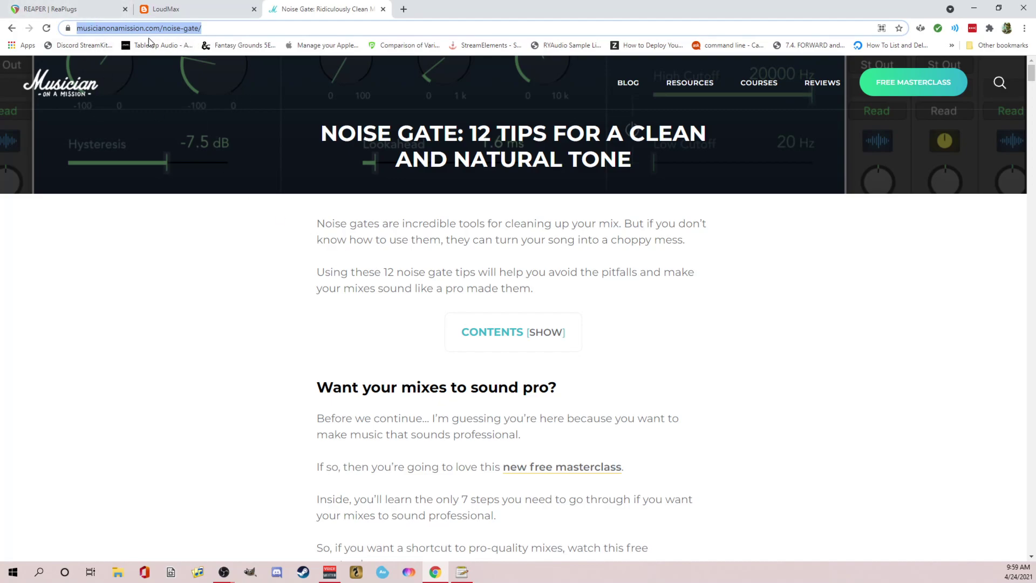
Step: Read through the noise gate article's settings explanations, then minimize Chrome to return to OBS
scroll(561, 261, down, 1)
scroll(558, 259, down, 20)
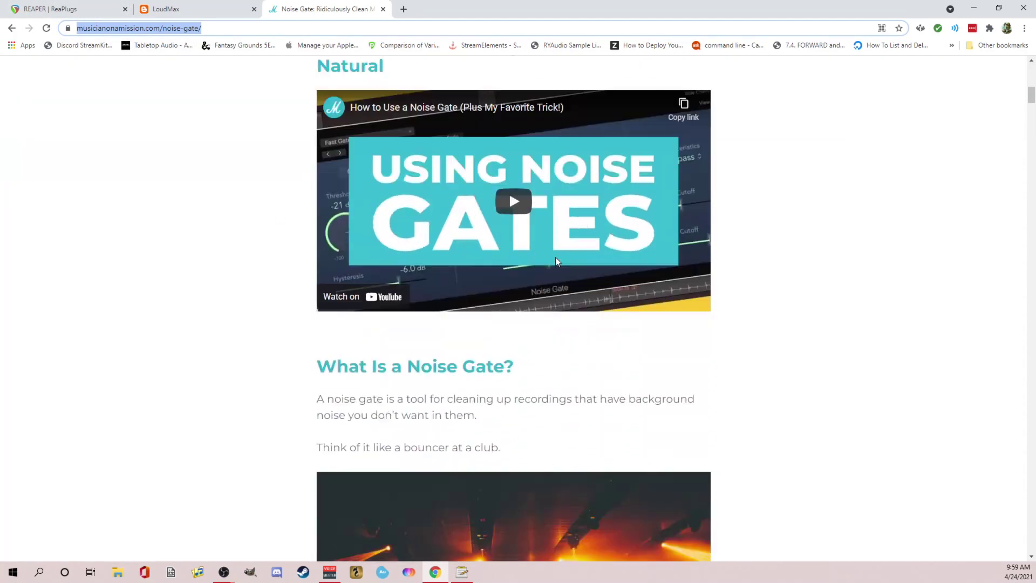
scroll(558, 262, down, 15)
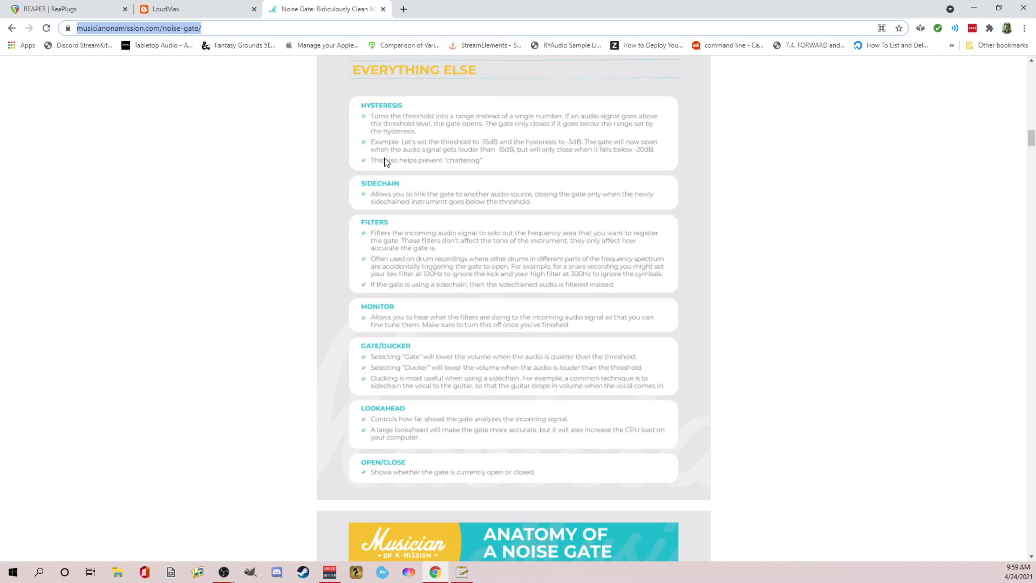
scroll(429, 320, down, 9)
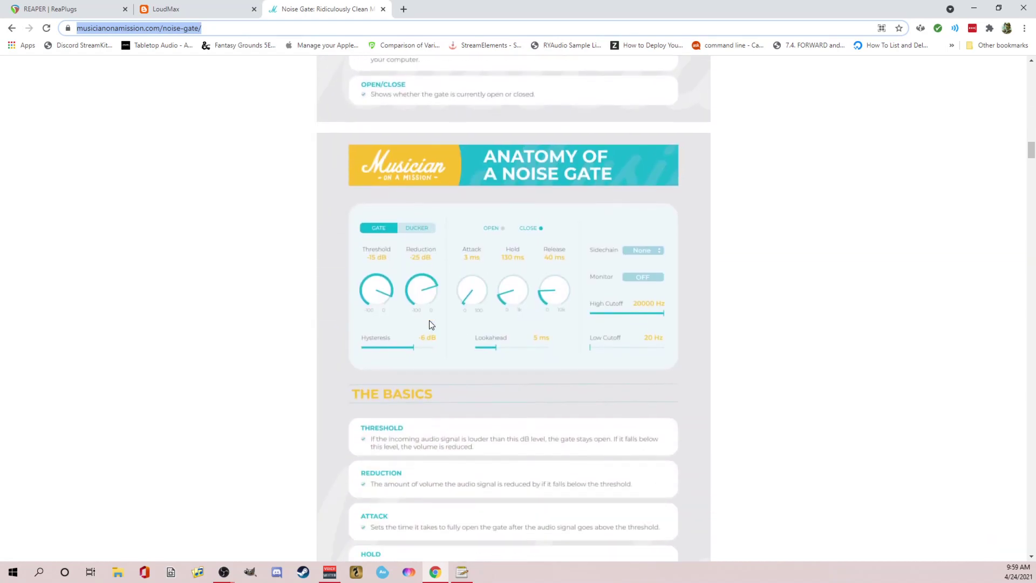
scroll(432, 322, up, 1)
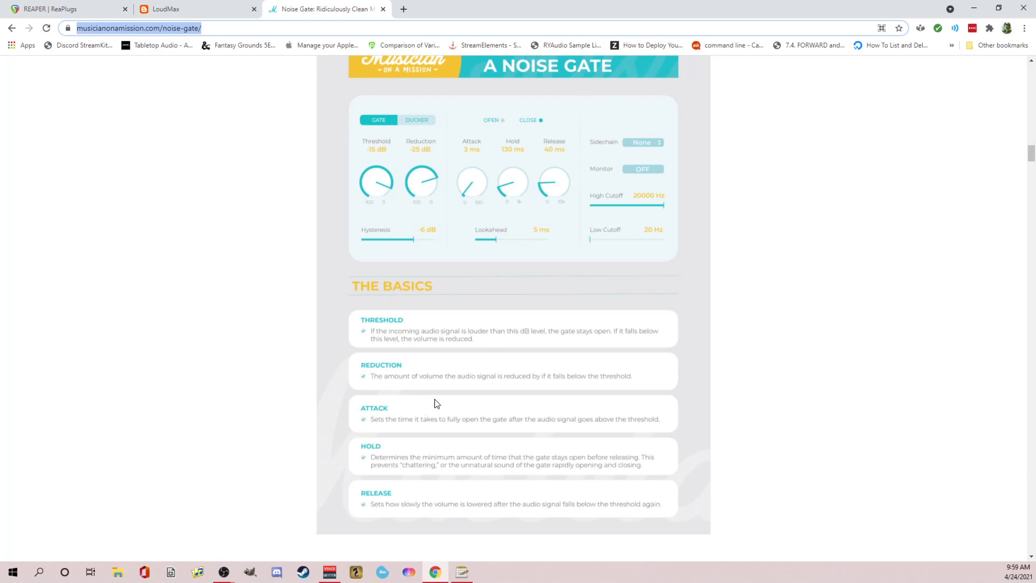
scroll(446, 381, up, 5)
scroll(428, 256, up, 4)
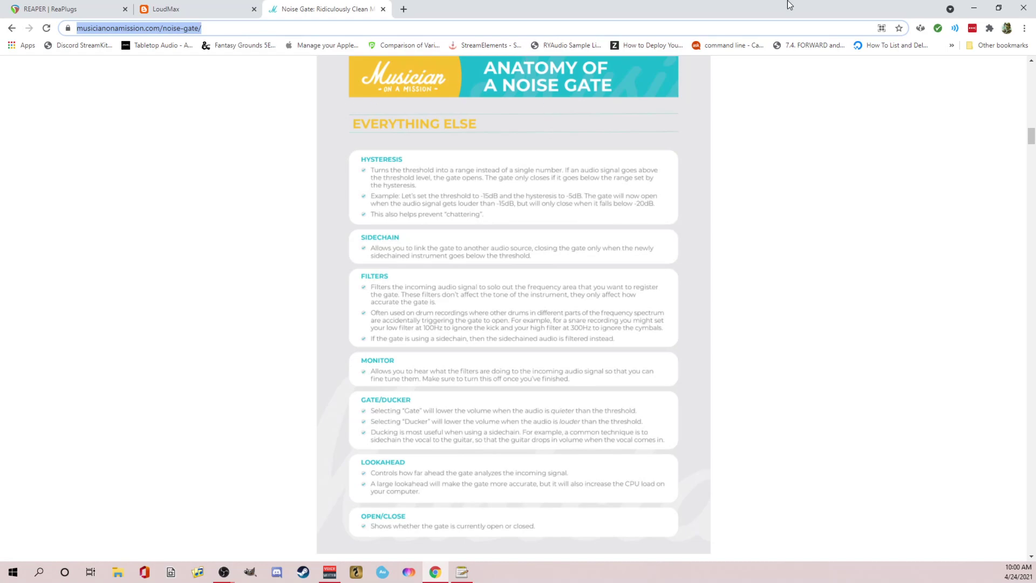
click(973, 7)
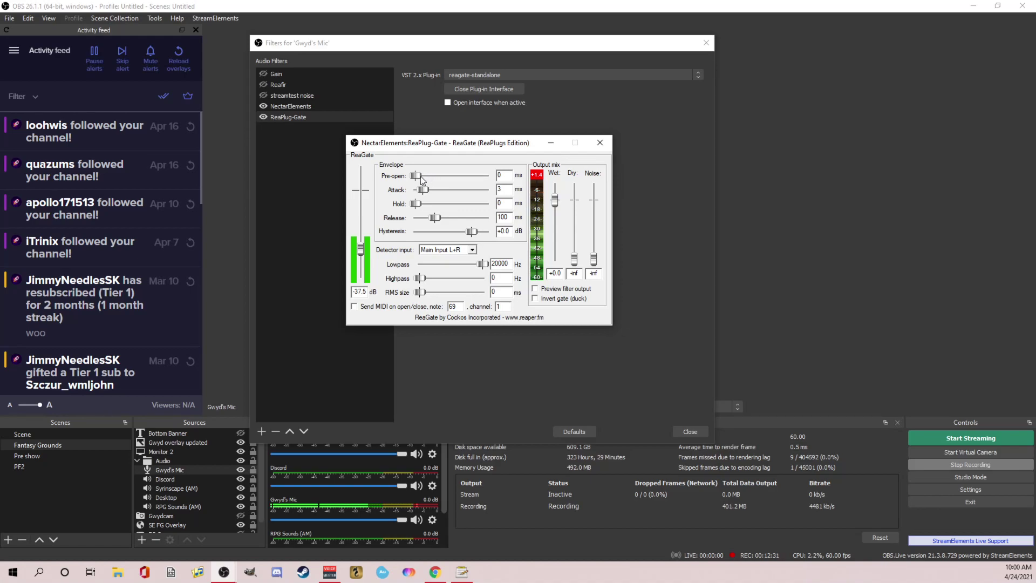
Step: Set the ReaGate pre-open time to 4 ms and close the plug-in window
drag(421, 178, 431, 177)
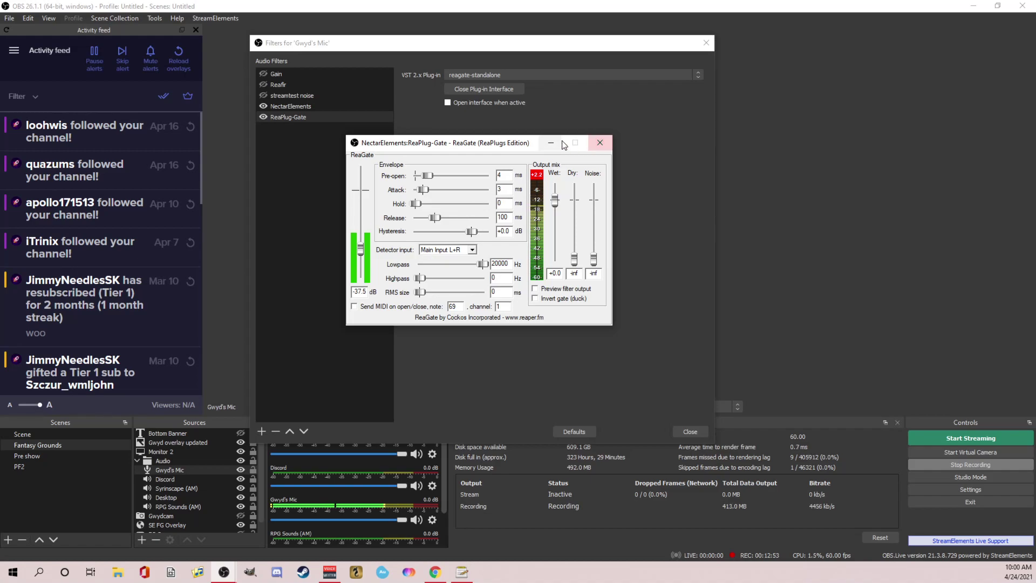
click(600, 142)
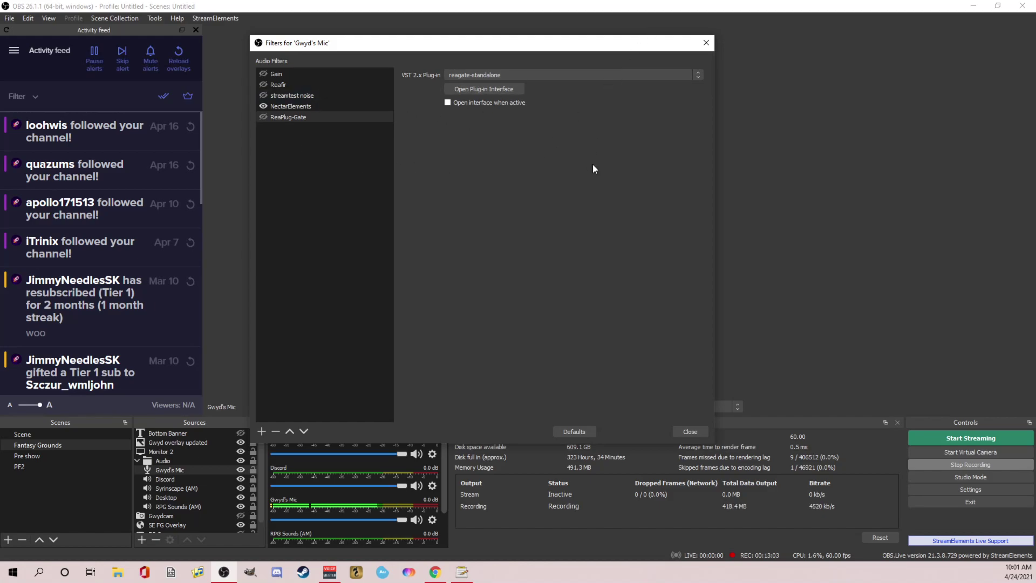
Step: Close the mic's filters dialog and switch the ReaGate plug-in in row 2 of yeti-nectar.txt on
click(706, 43)
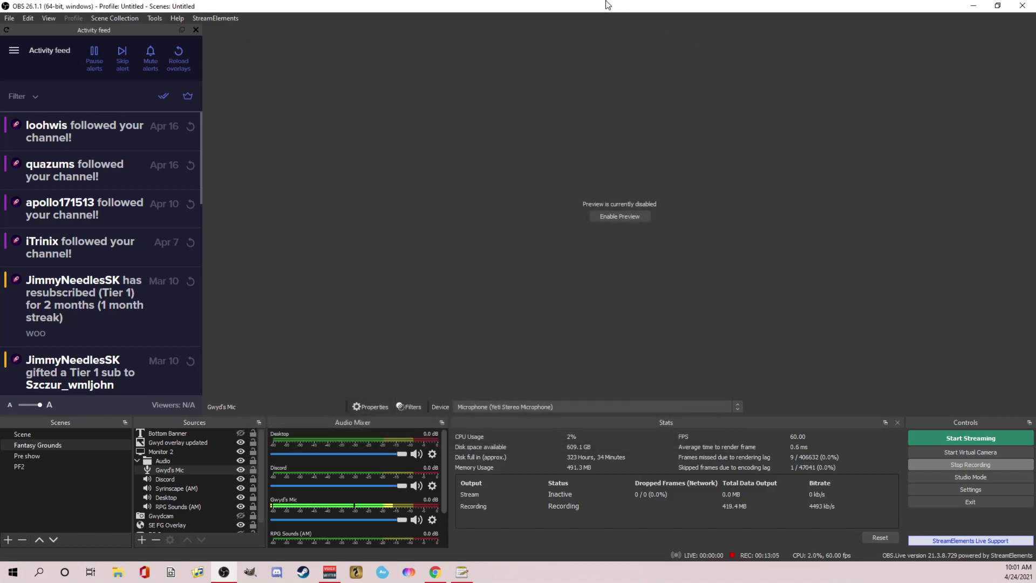
drag(607, 5, 1035, 16)
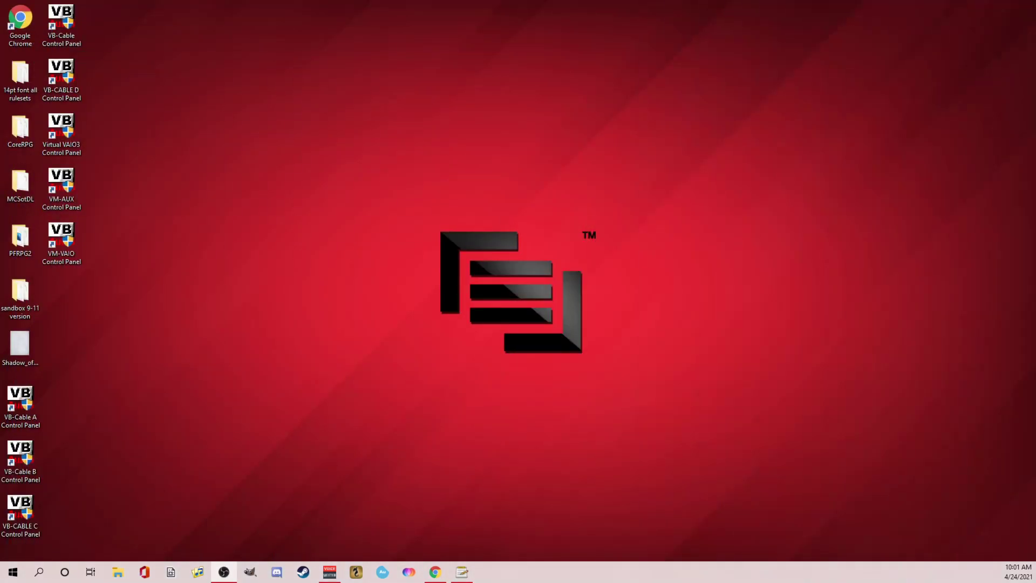
click(462, 571)
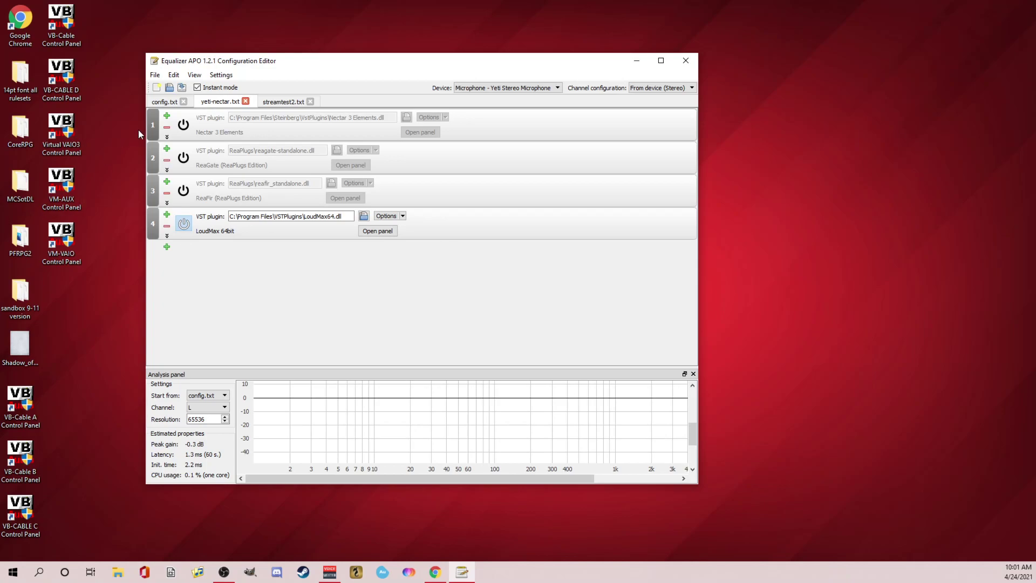
click(183, 158)
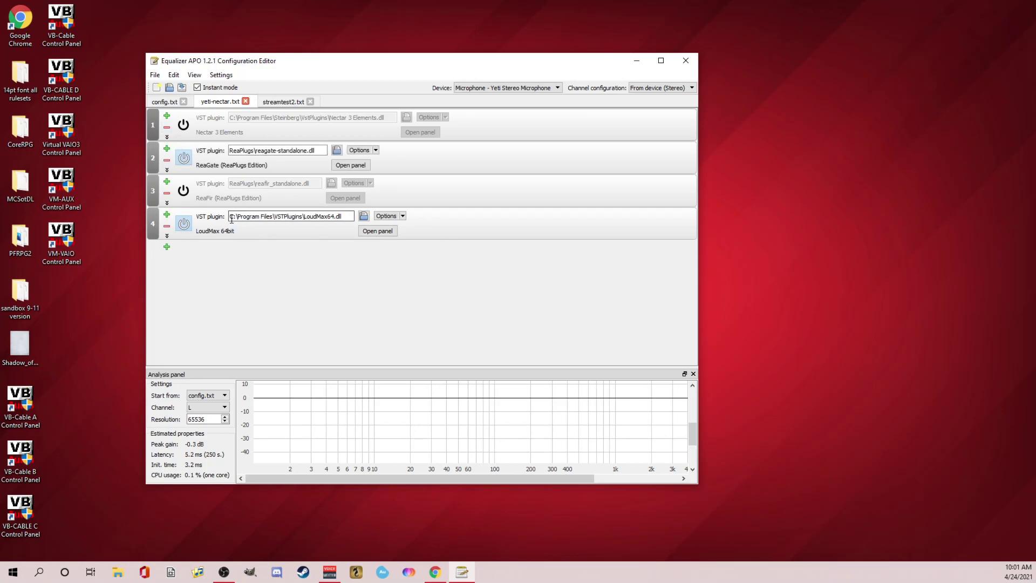
Step: Set ReaGate's pre-open to 4 ms in its settings panel, apply, and confirm with OK
click(351, 165)
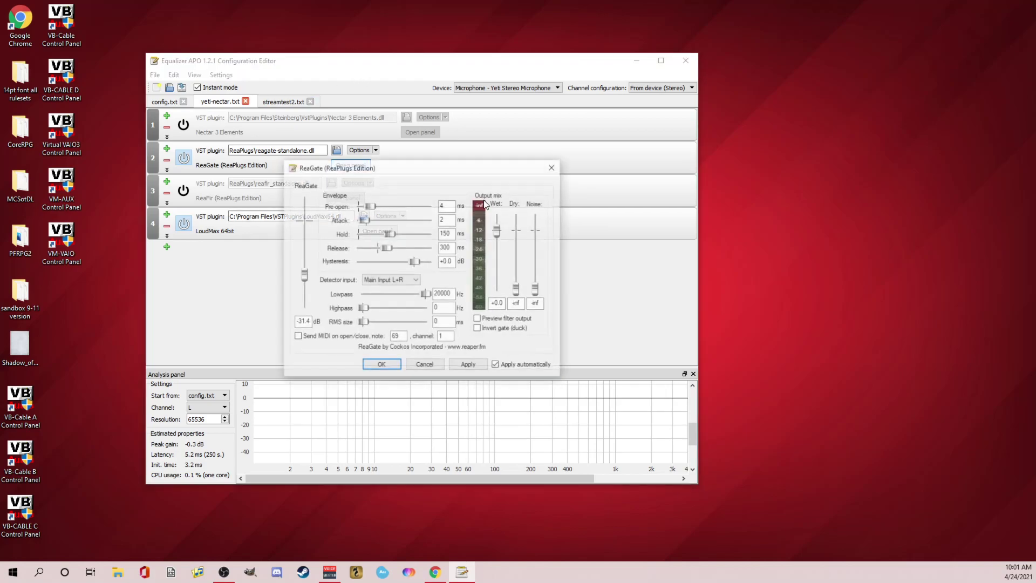
drag(433, 173, 457, 128)
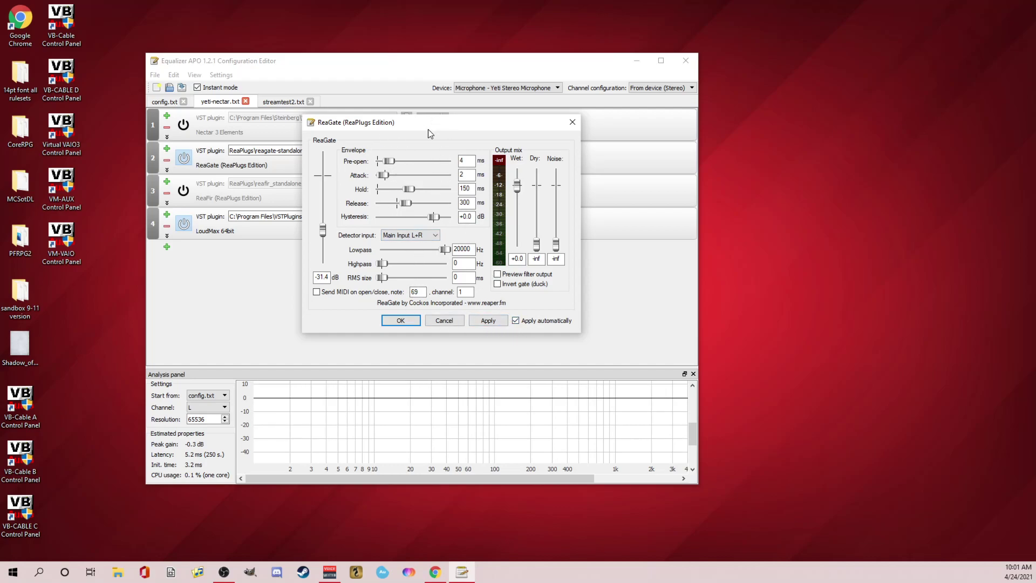
drag(428, 127, 381, 64)
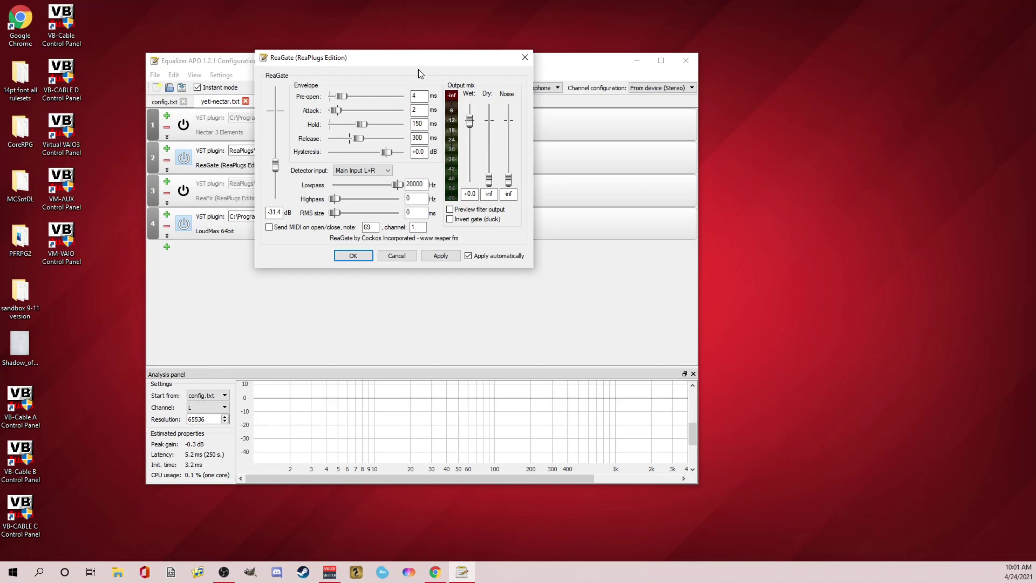
drag(413, 60, 399, 76)
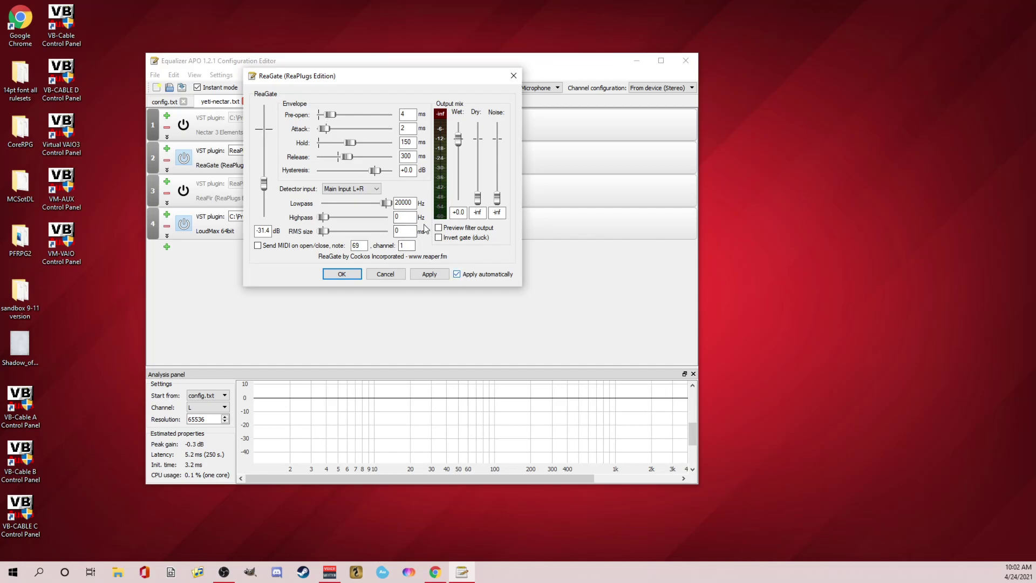
drag(331, 116, 360, 115)
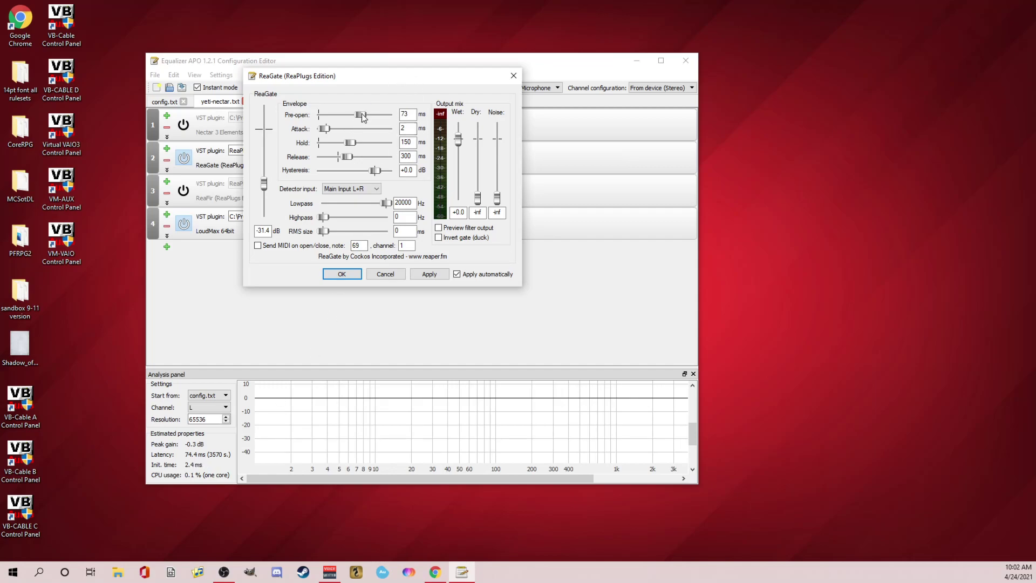
drag(360, 115, 329, 115)
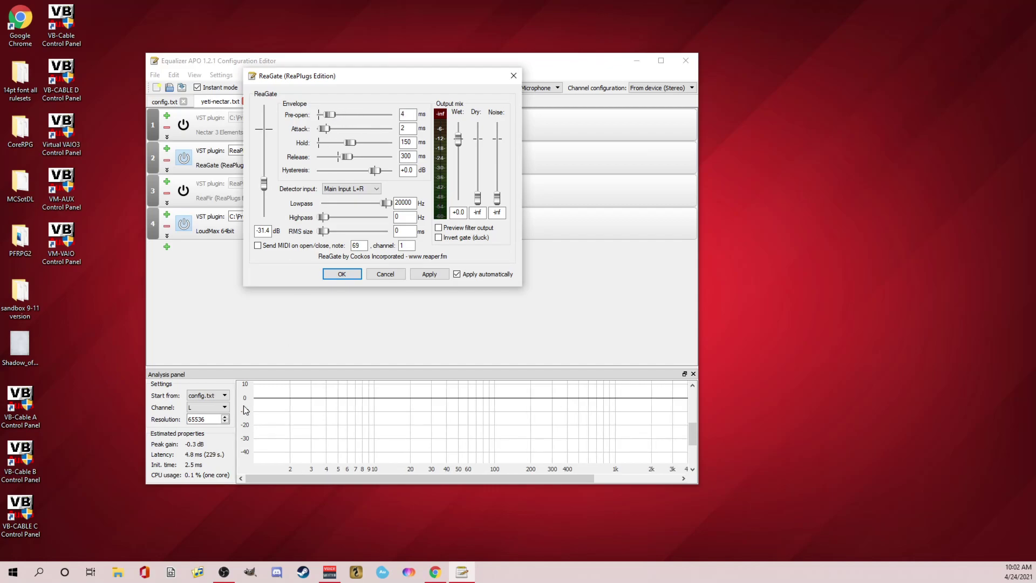
click(432, 274)
click(342, 274)
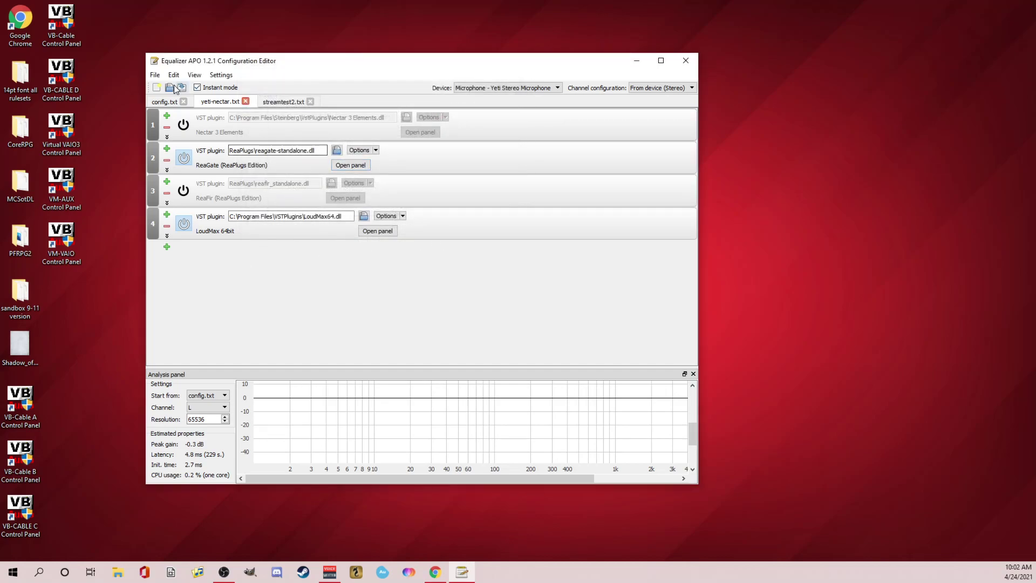
Step: Review config.txt and streamtest2.txt, ending back on config.txt
click(162, 102)
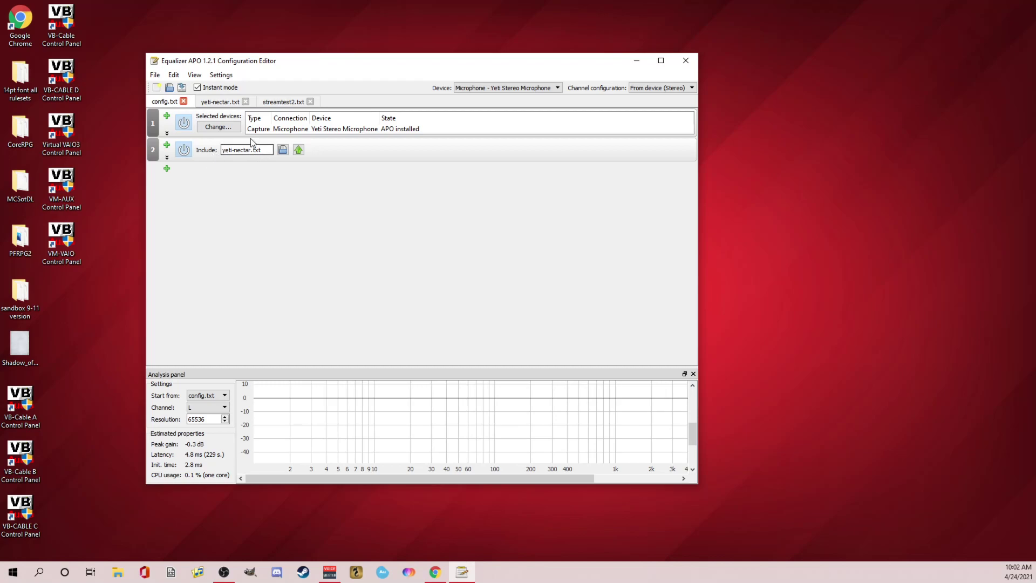
click(283, 101)
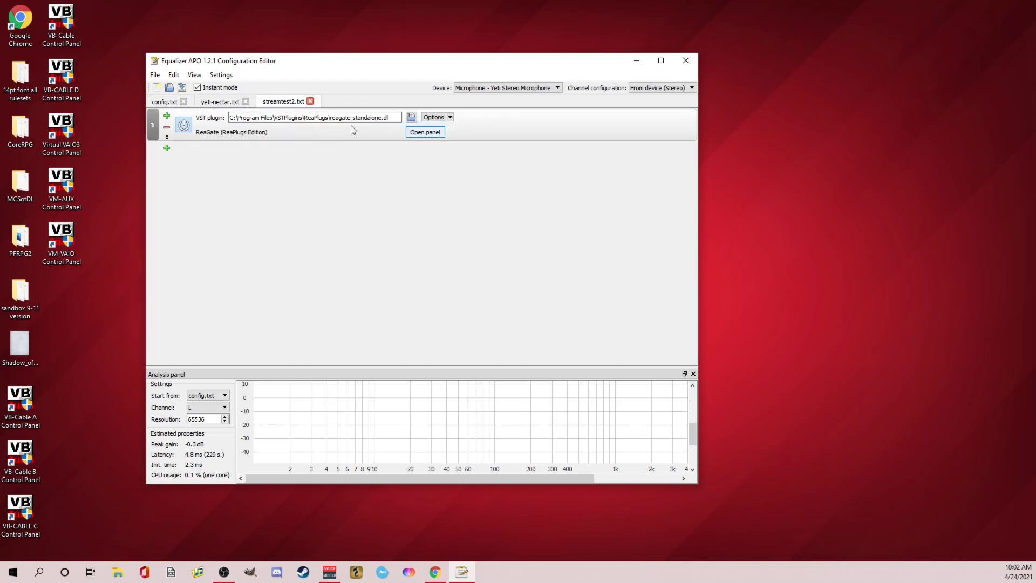
click(168, 102)
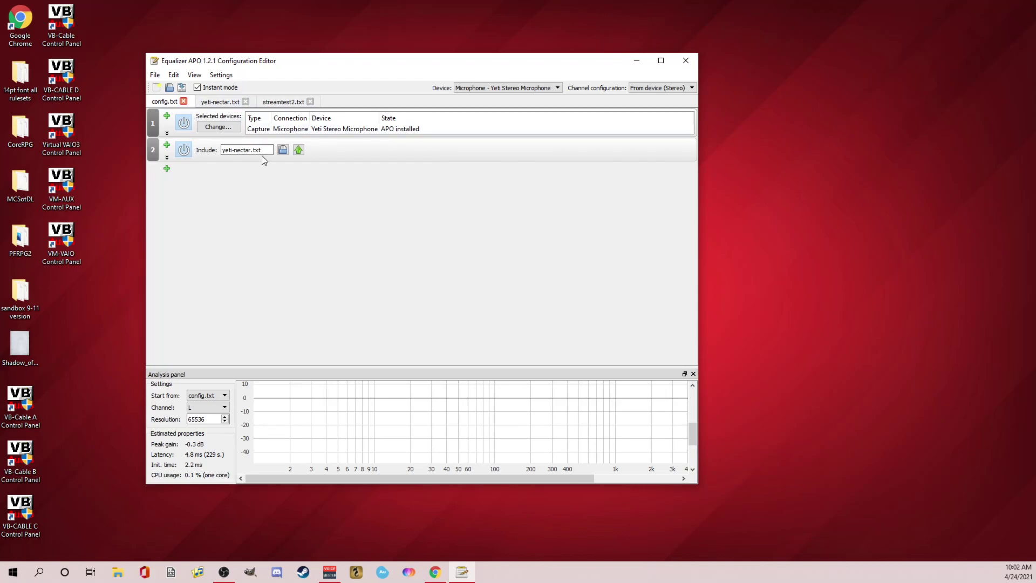
Step: Toggle the yeti-nectar.txt Include row off and back on, then minimize the editor
click(184, 150)
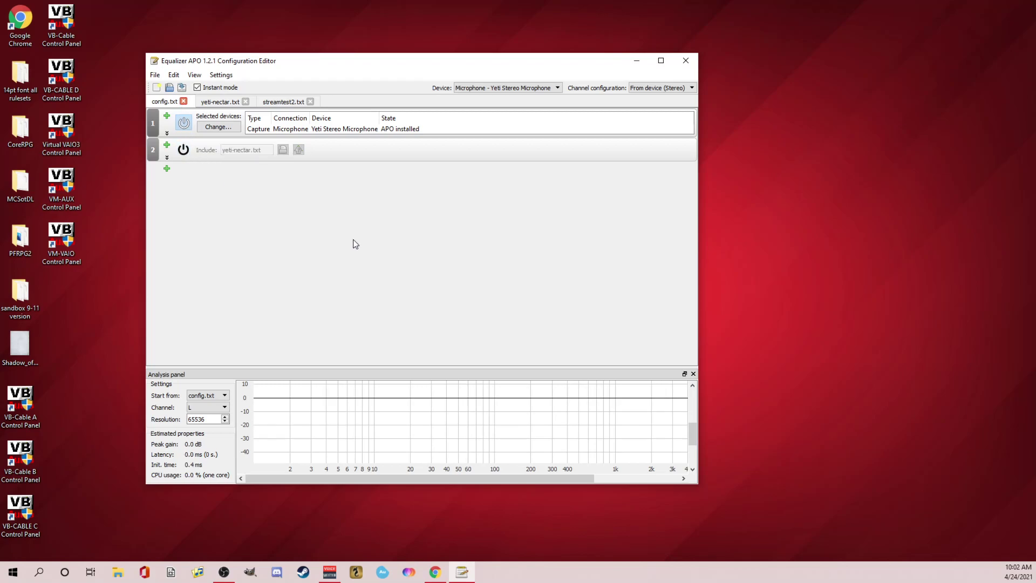
click(184, 151)
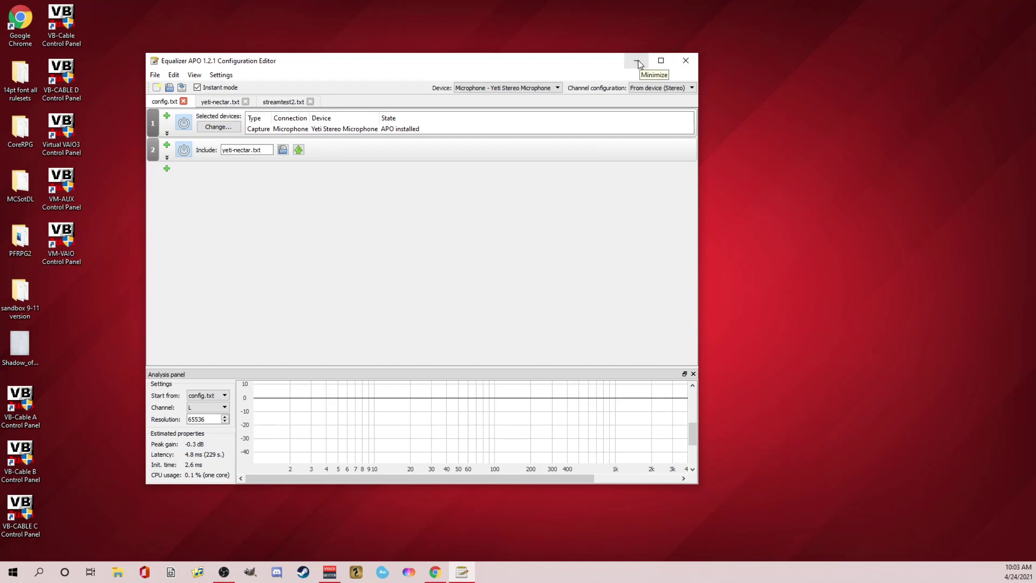
click(683, 57)
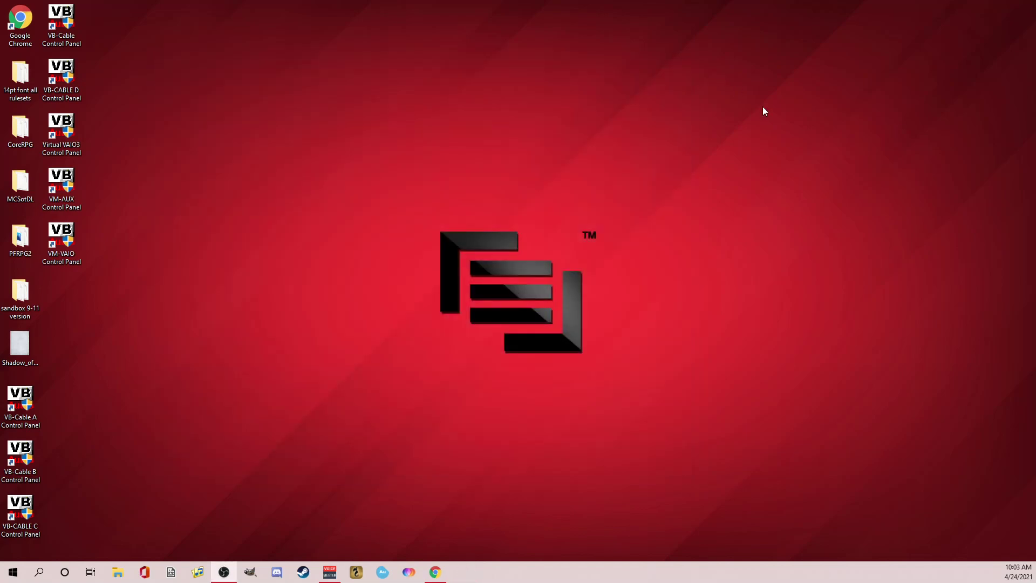